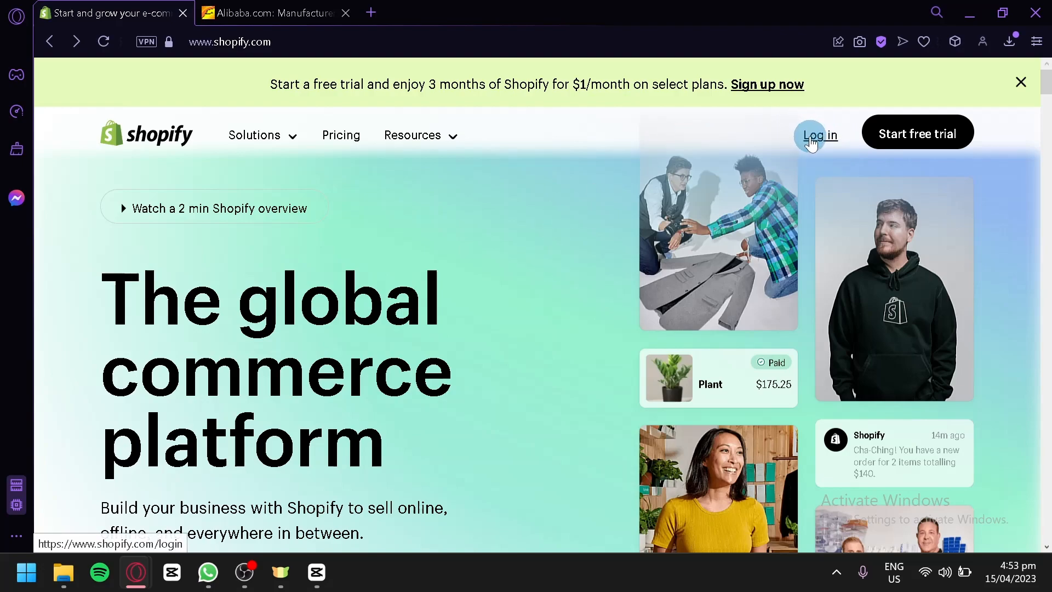
# Start a Shopify free trial and describe the business stage as "I'm just starting".
pyautogui.click(920, 140)
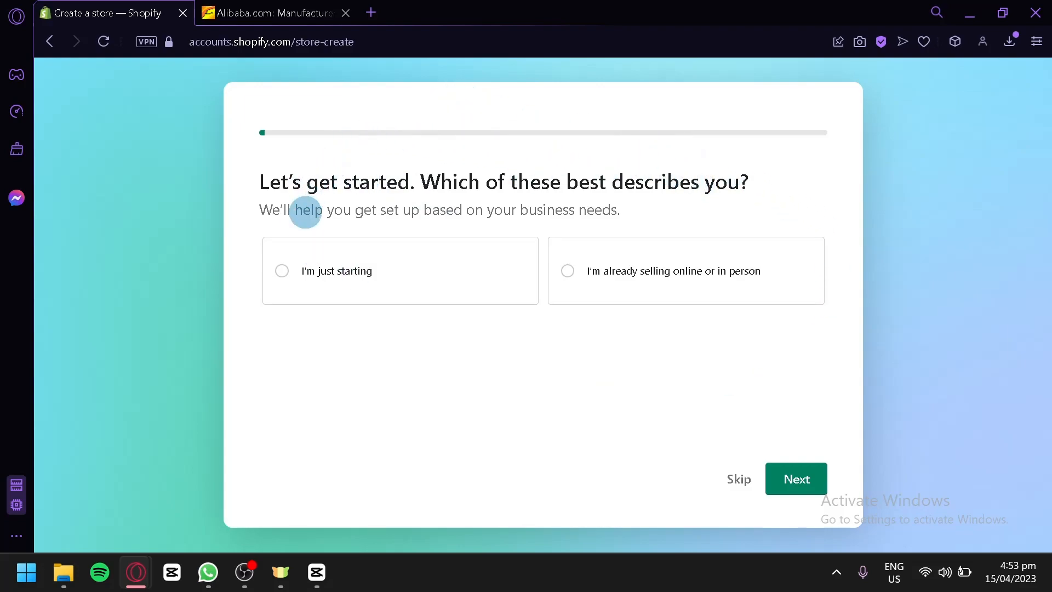
pyautogui.click(425, 253)
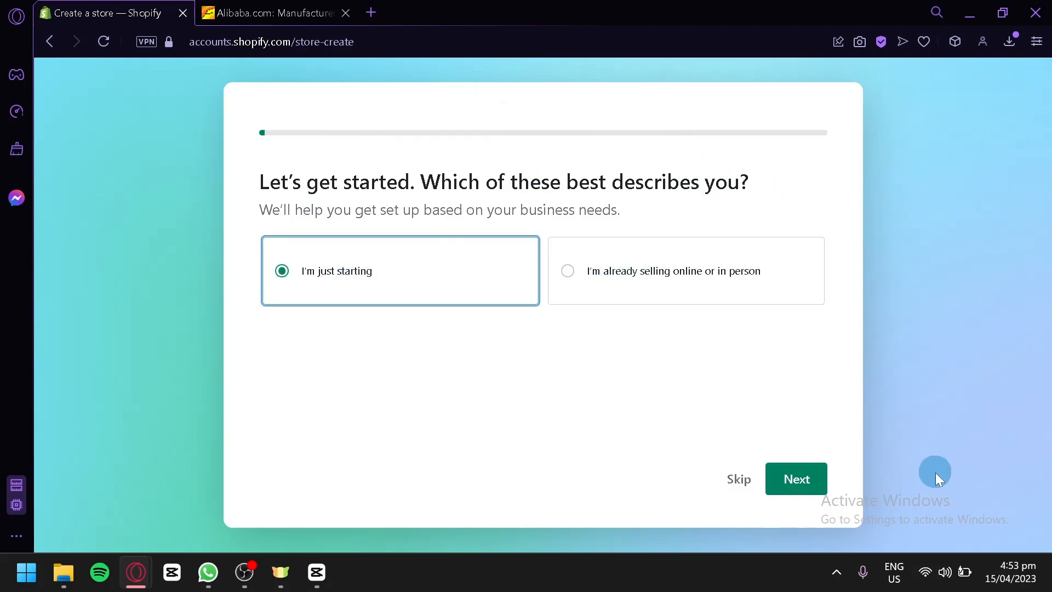
pyautogui.click(782, 475)
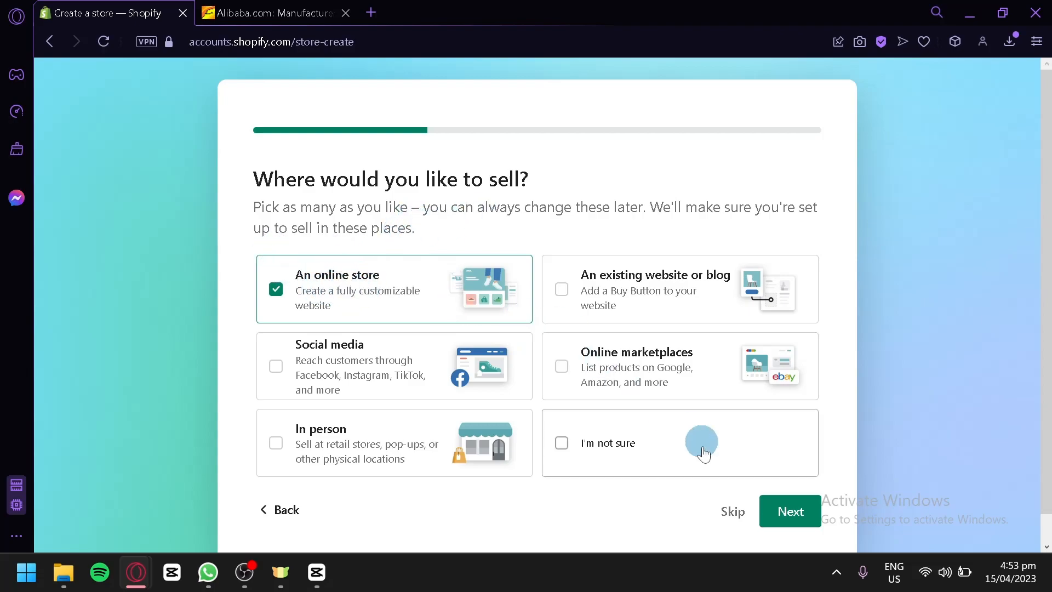
# Accept an online store as the place to sell and choose dropshipping products as what to sell first.
pyautogui.click(776, 515)
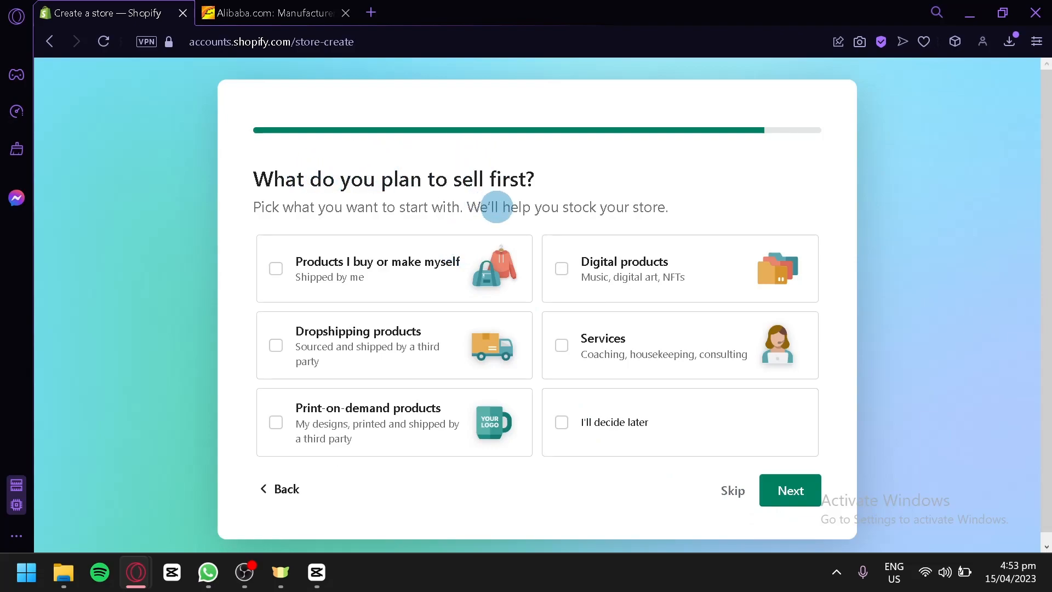
pyautogui.click(425, 339)
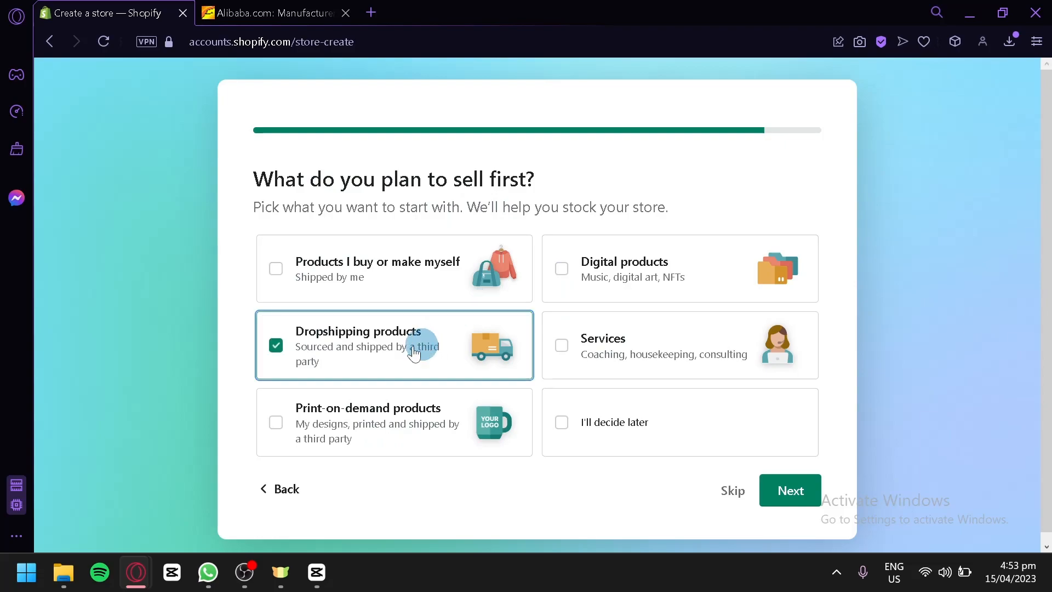
pyautogui.click(811, 494)
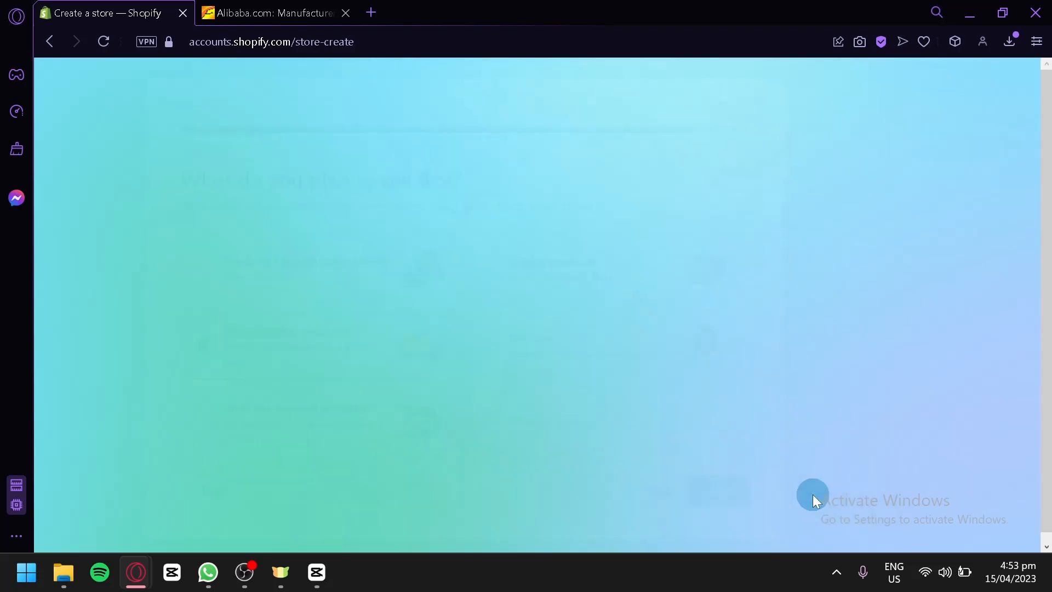
# Name the new store "Zooom" and submit the name.
pyautogui.click(608, 364)
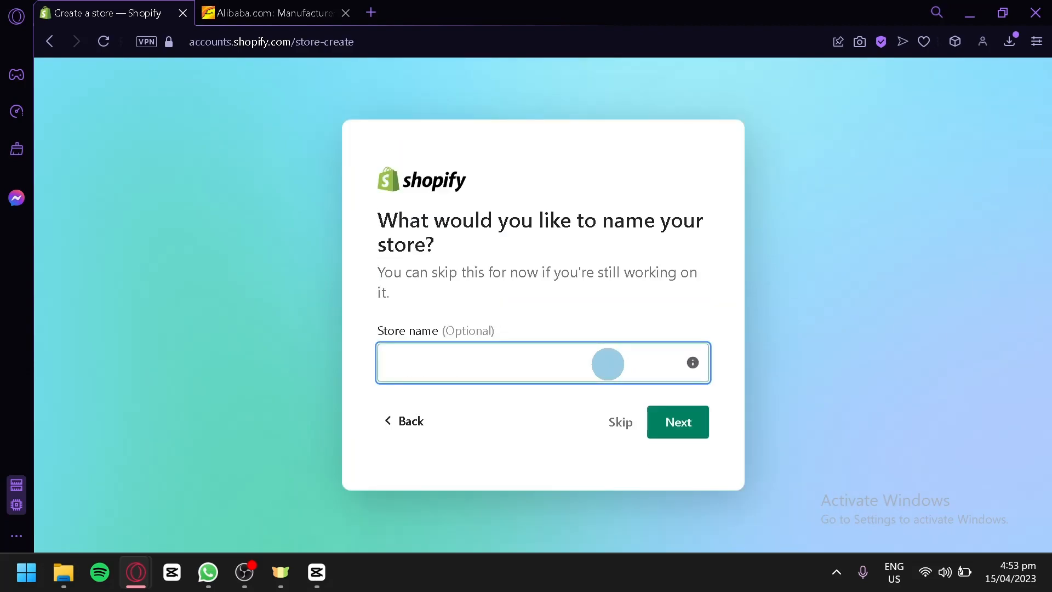
pyautogui.write('Zooom')
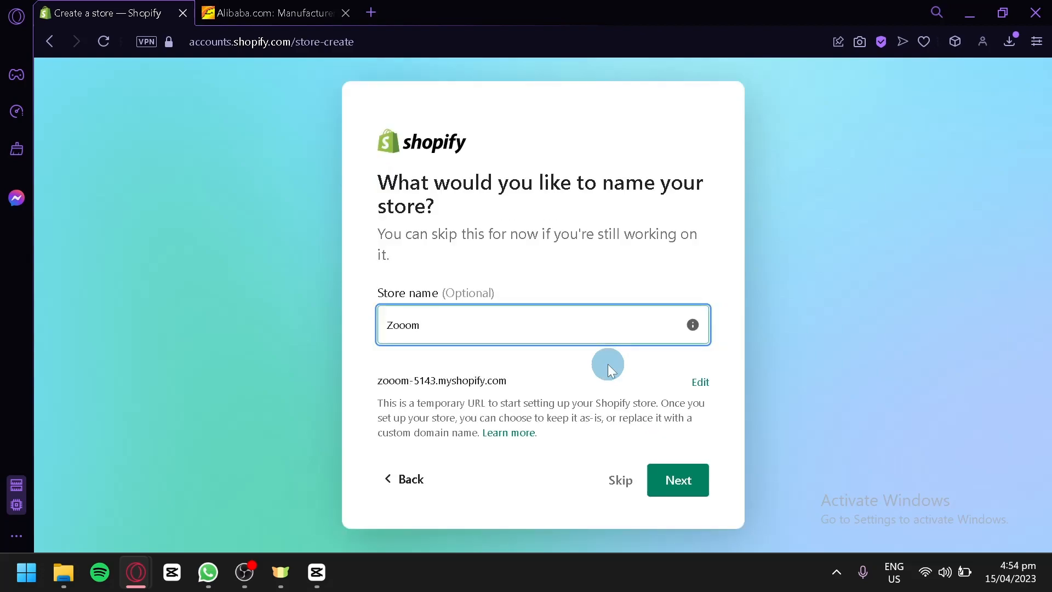
pyautogui.click(685, 469)
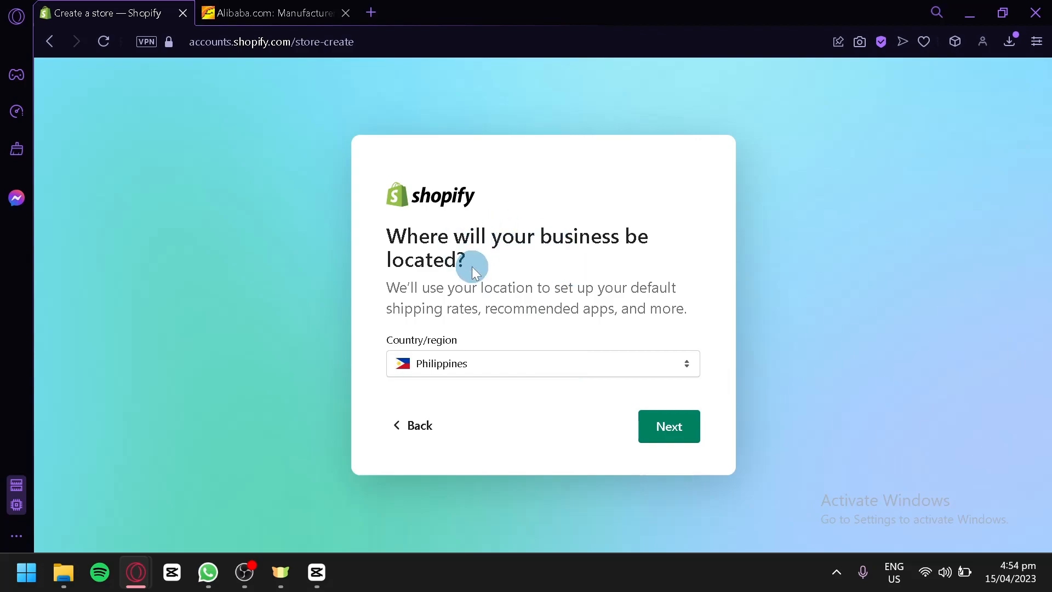
# Keep the Philippines as the business location and continue to the Shopify ID sign-up options.
pyautogui.click(518, 360)
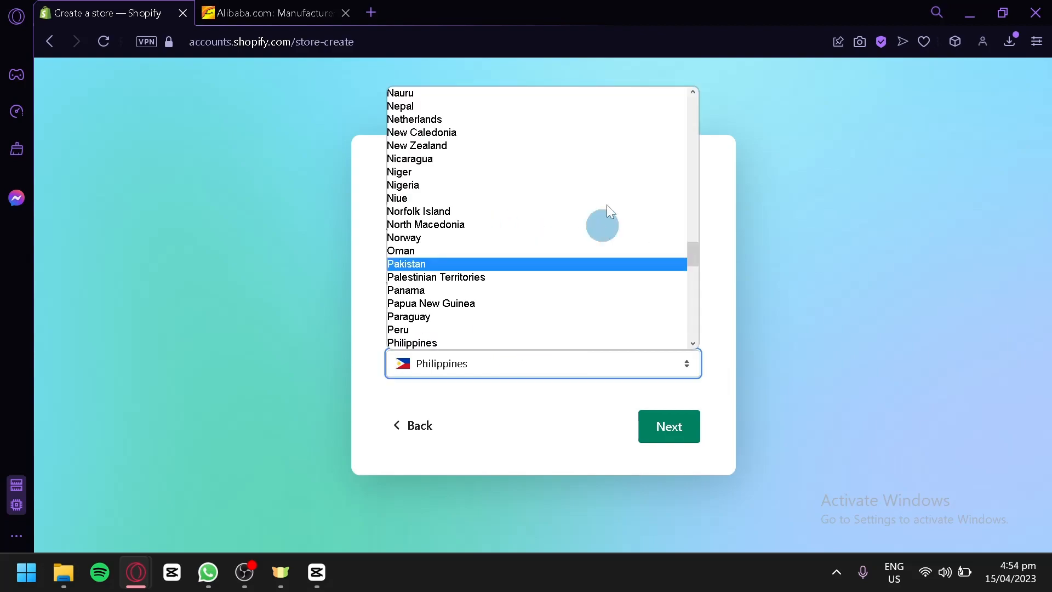
pyautogui.click(616, 371)
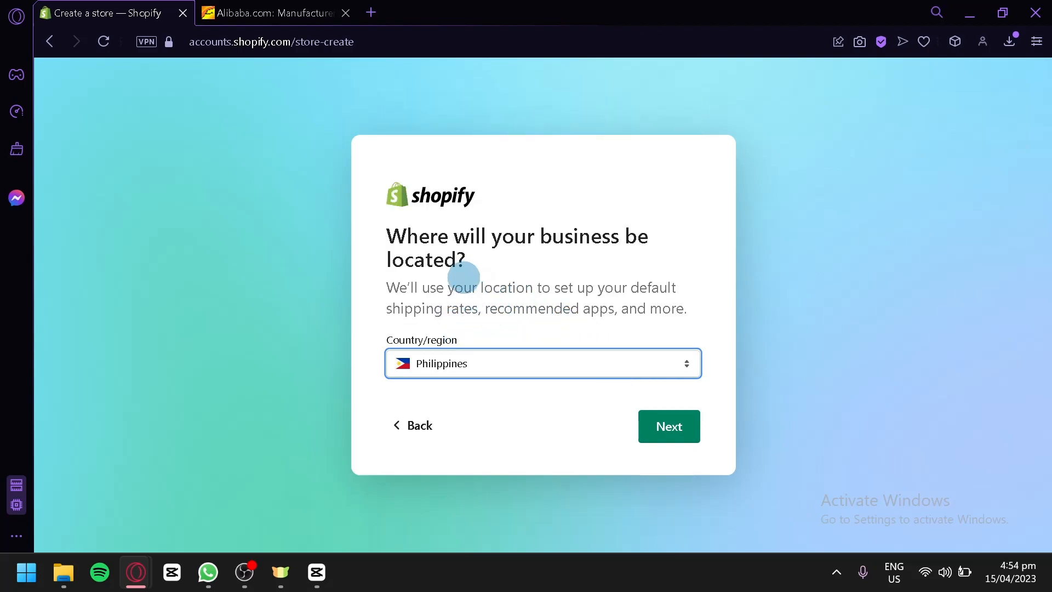
pyautogui.click(669, 424)
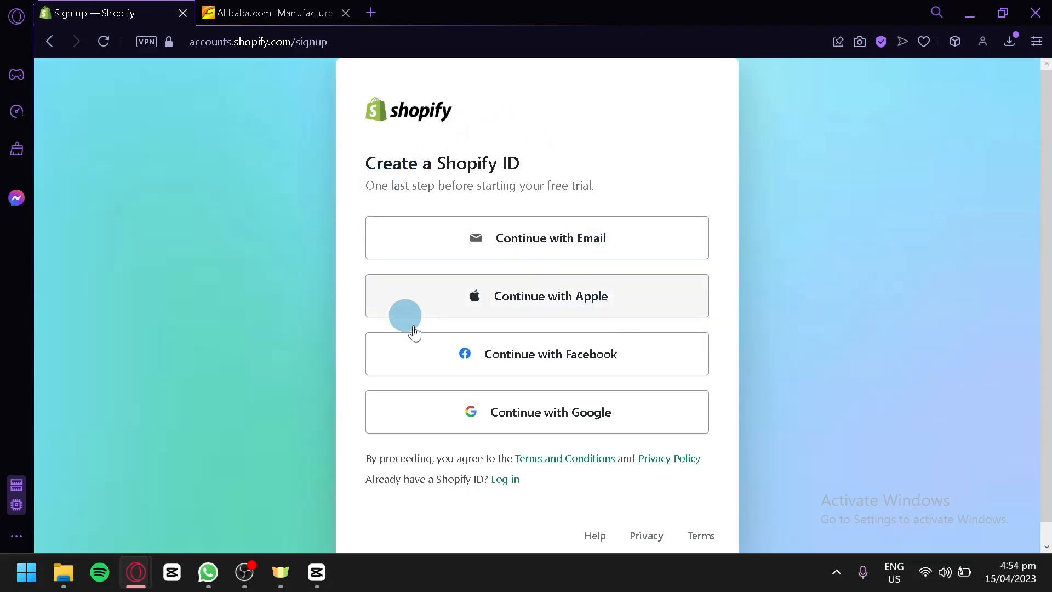
pyautogui.scroll(-1, 522, 379)
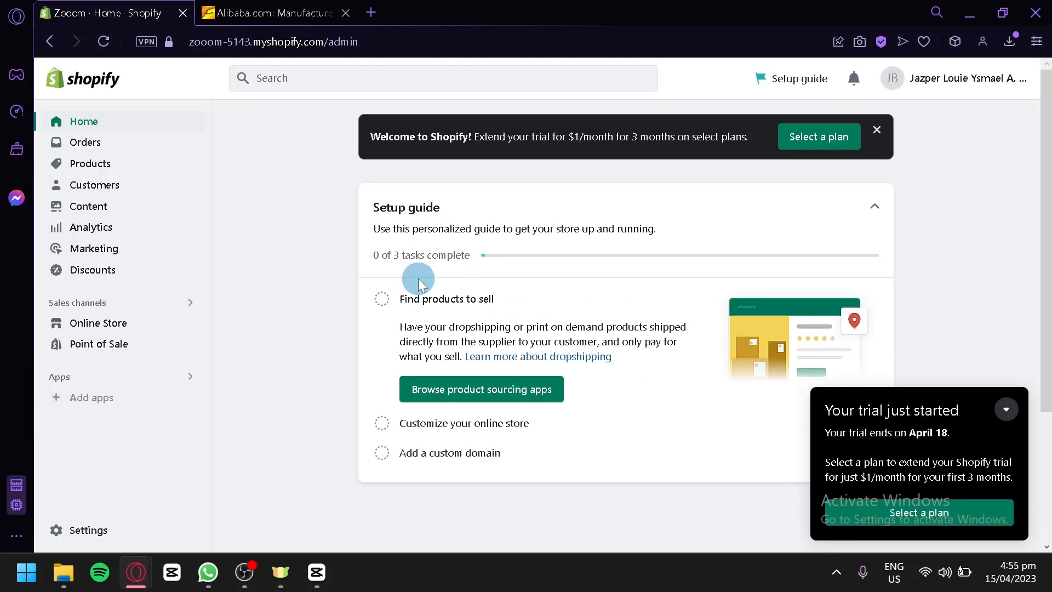
# Collapse the trial notice and go from the suggested apps for the store to the Shopify App Store.
pyautogui.click(1008, 411)
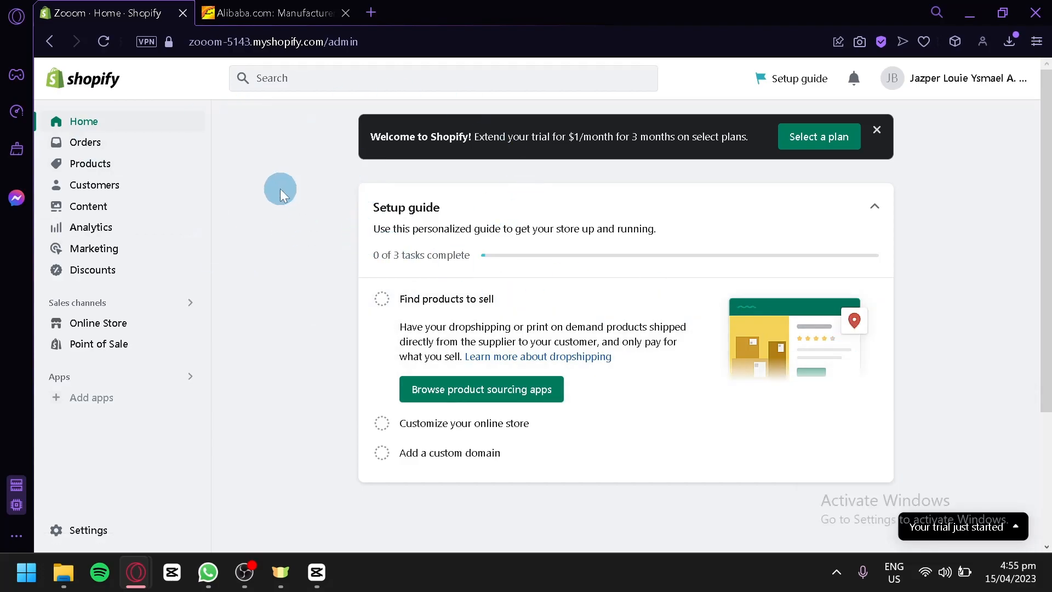
pyautogui.click(84, 406)
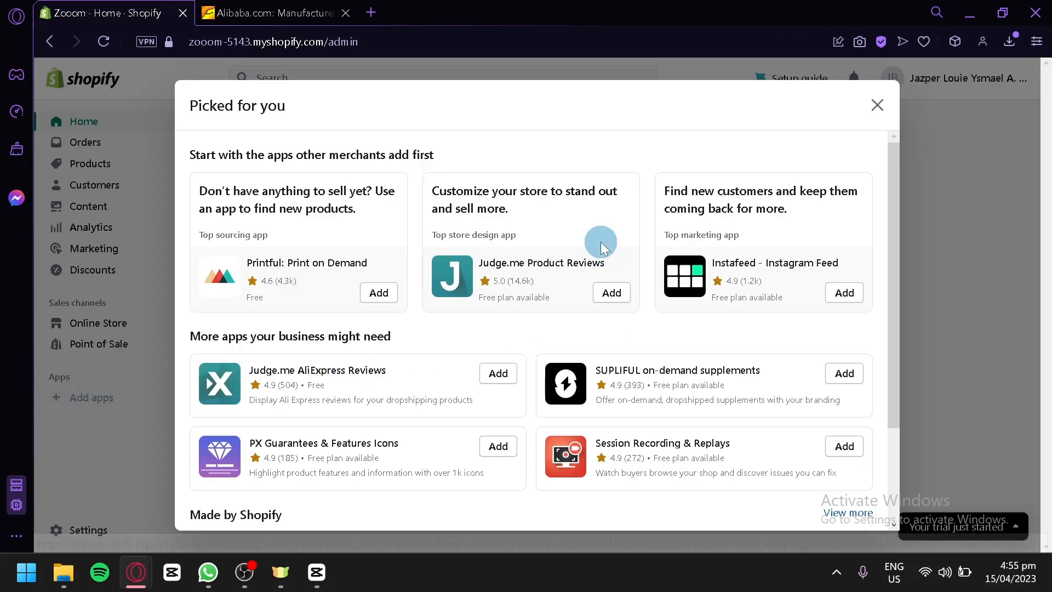
pyautogui.scroll(-3, 547, 188)
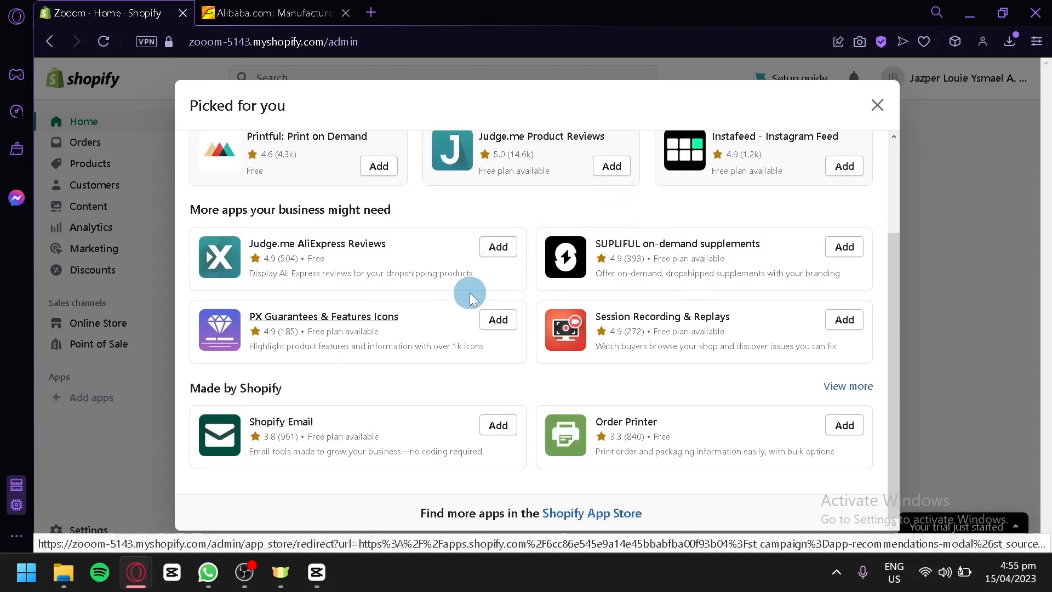
pyautogui.click(269, 13)
pyautogui.click(137, 12)
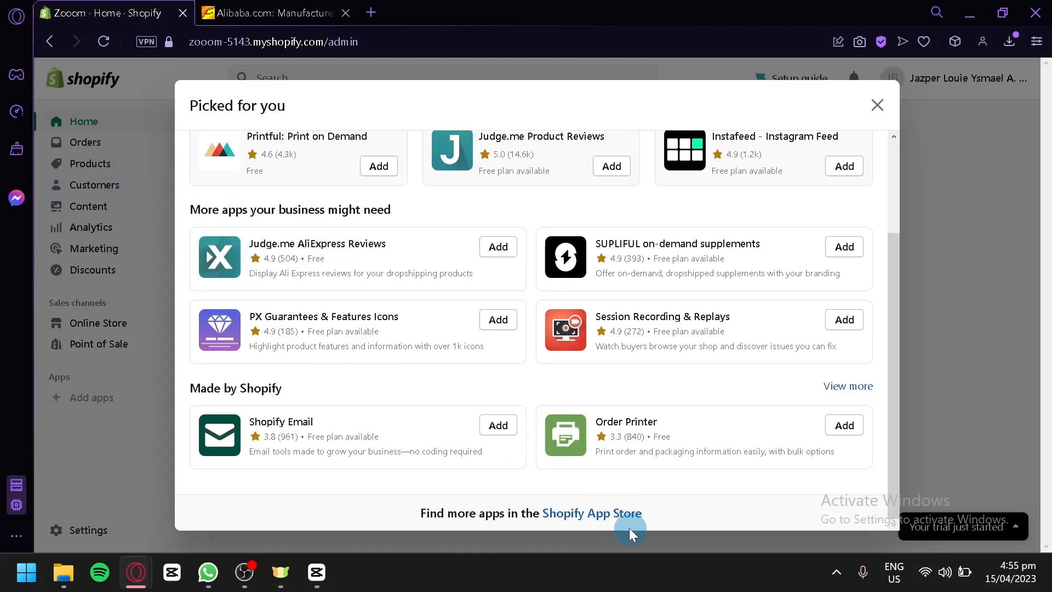
pyautogui.scroll(3, 649, 289)
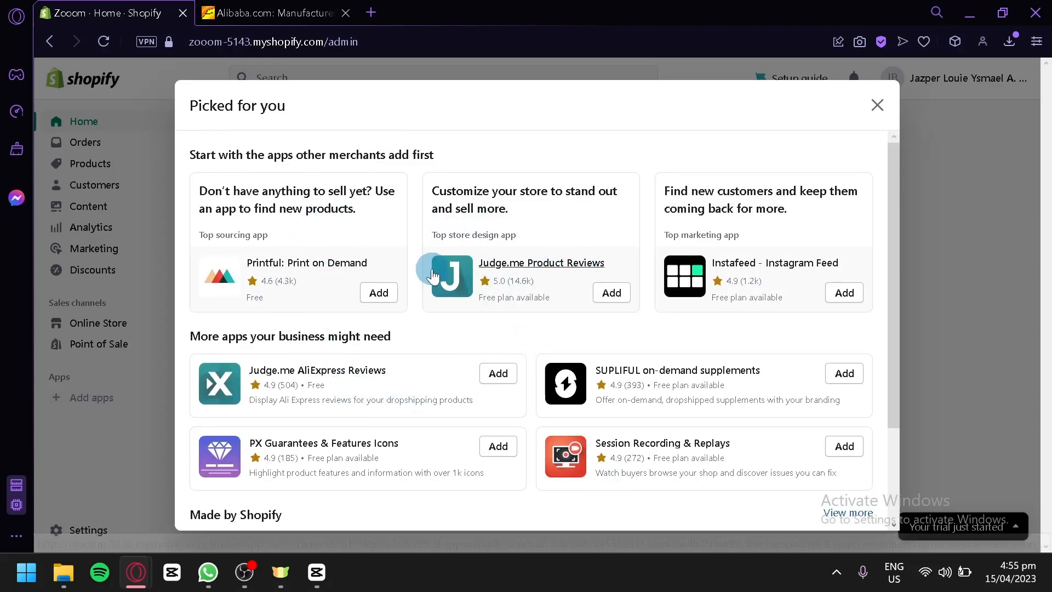
pyautogui.scroll(-2, 548, 359)
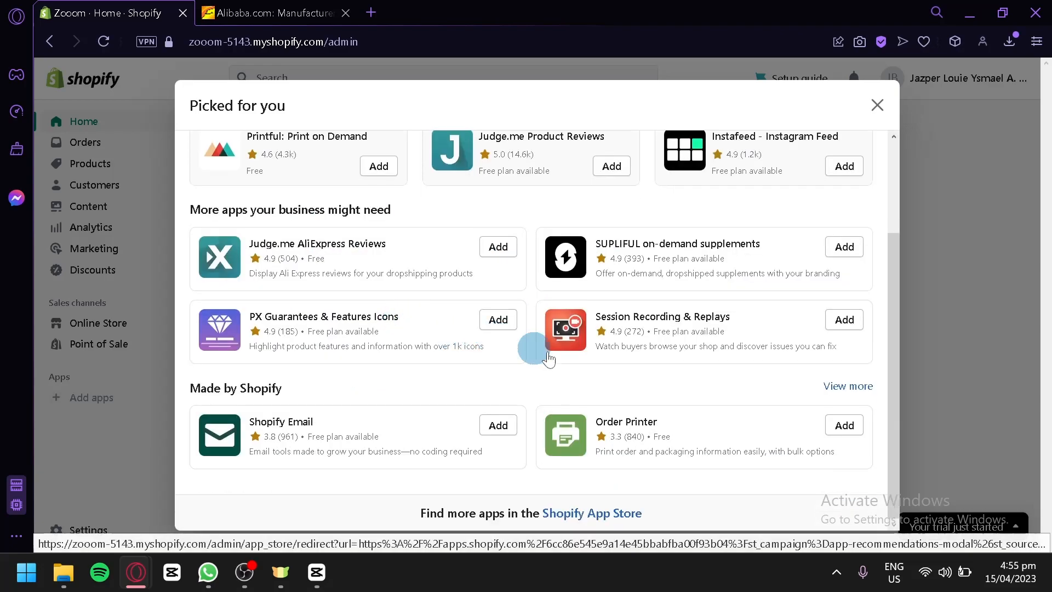
pyautogui.click(608, 523)
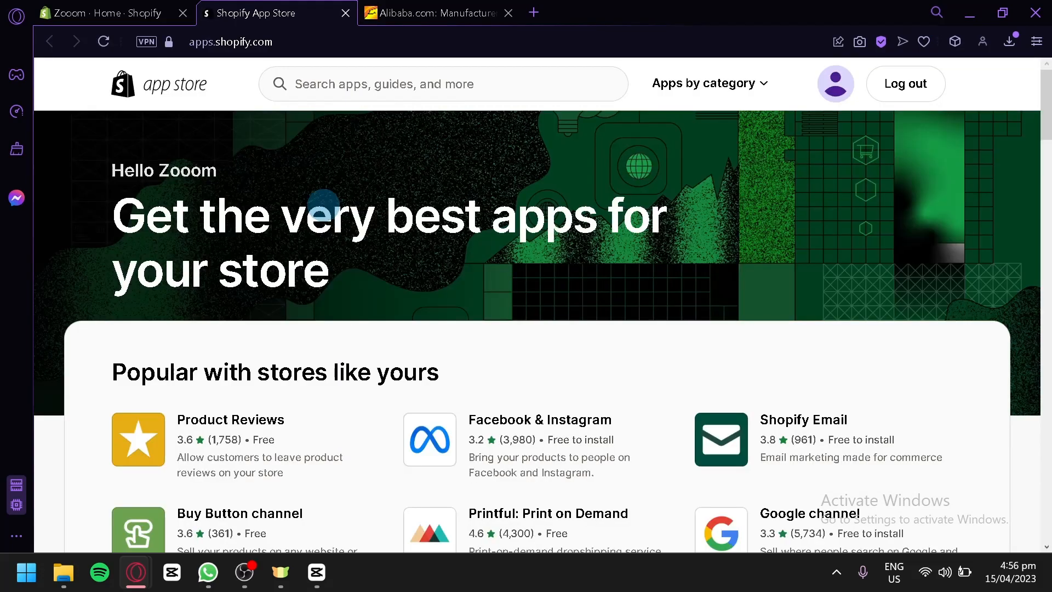
# Browse the app store home page's popular, trending and sales channel apps.
pyautogui.scroll(-8, 326, 207)
pyautogui.scroll(-20, 401, 207)
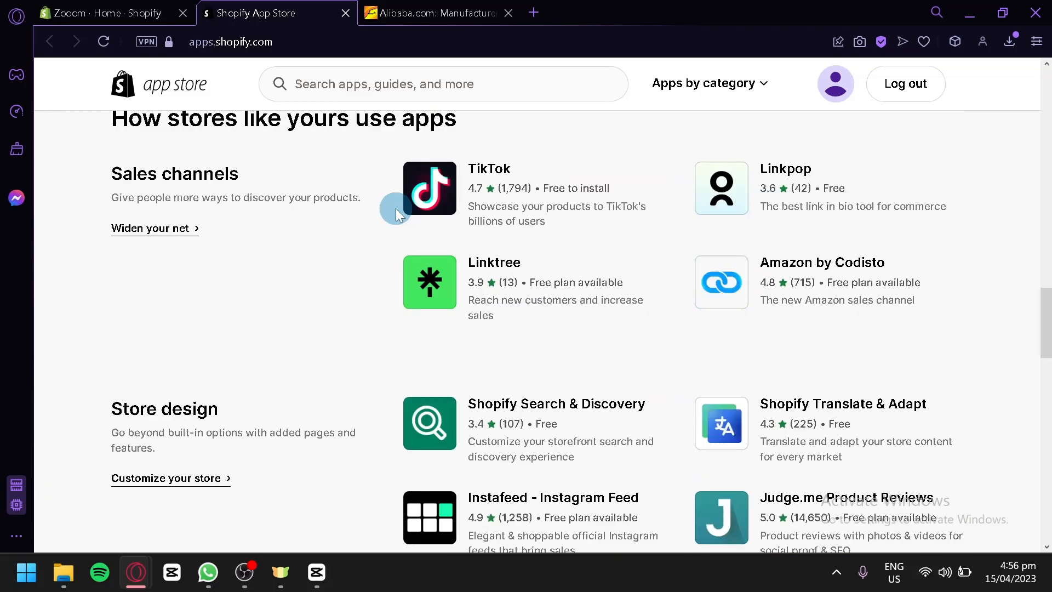
pyautogui.scroll(20, 396, 208)
pyautogui.scroll(4, 415, 192)
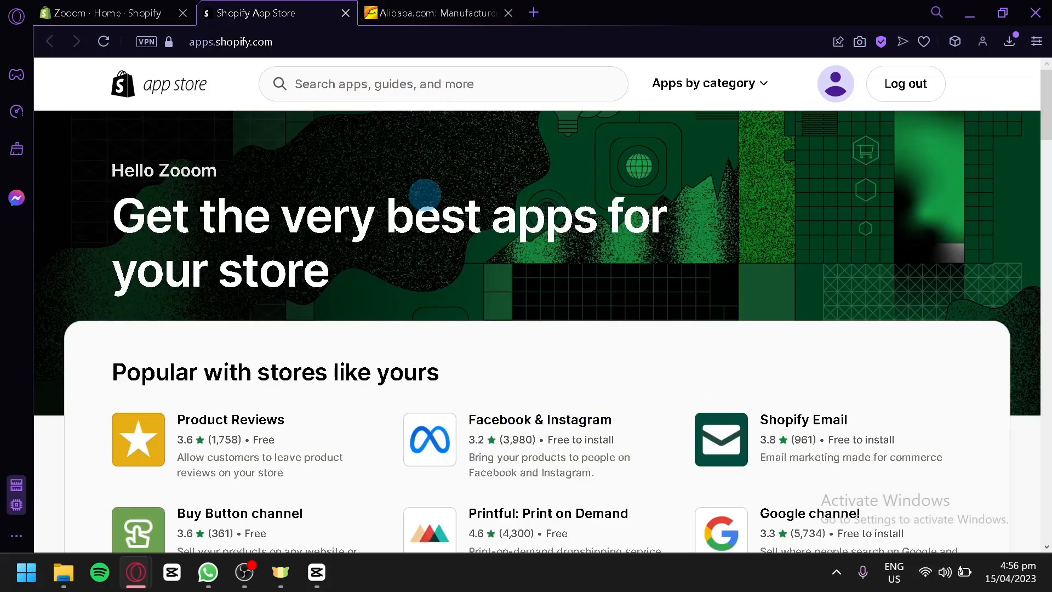
pyautogui.scroll(-2, 633, 284)
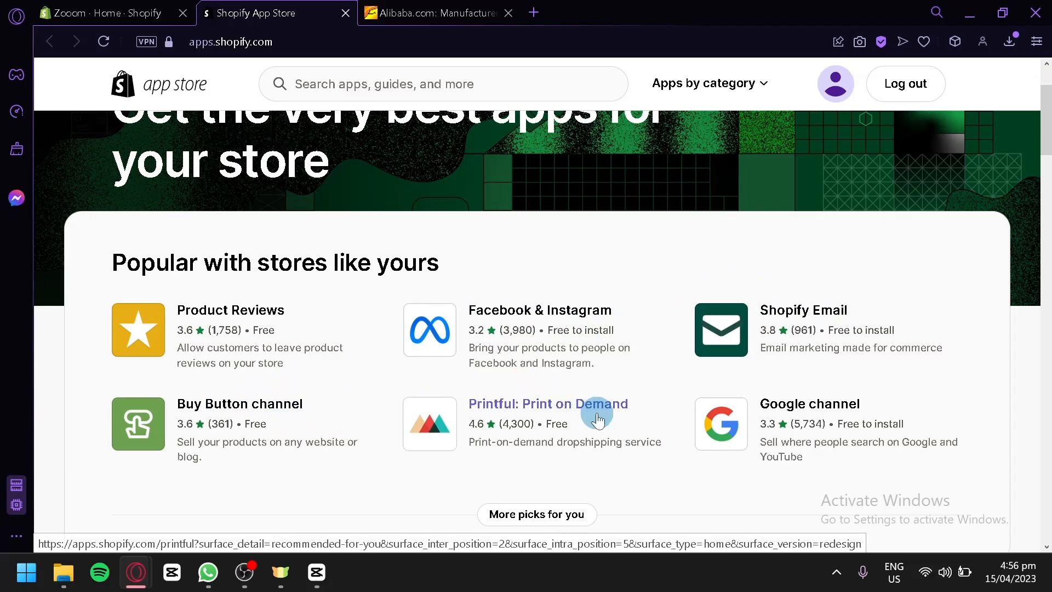
pyautogui.scroll(-8, 761, 389)
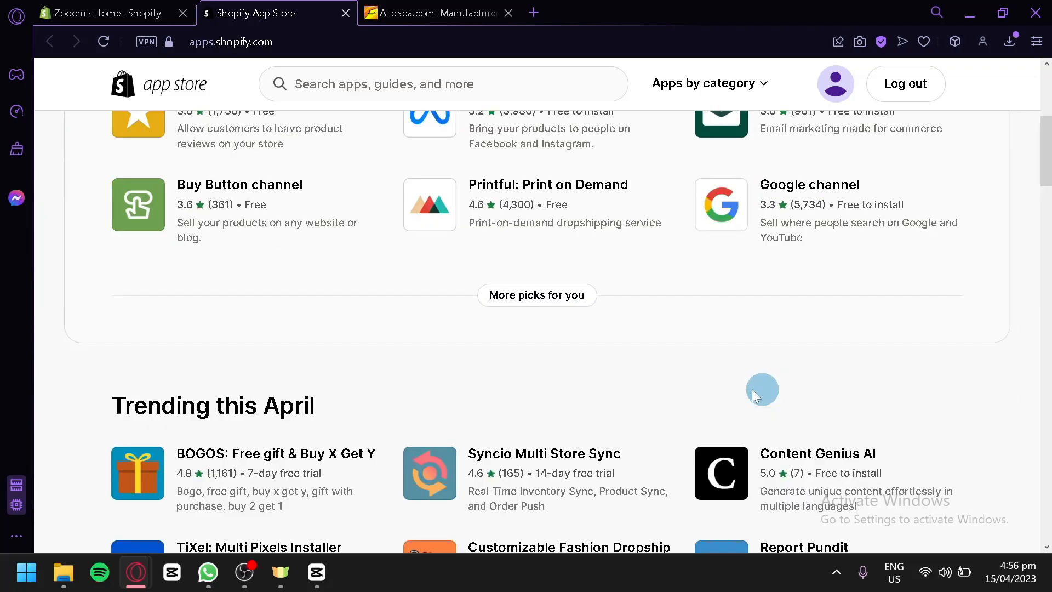
pyautogui.scroll(-6, 383, 269)
pyautogui.scroll(-15, 443, 259)
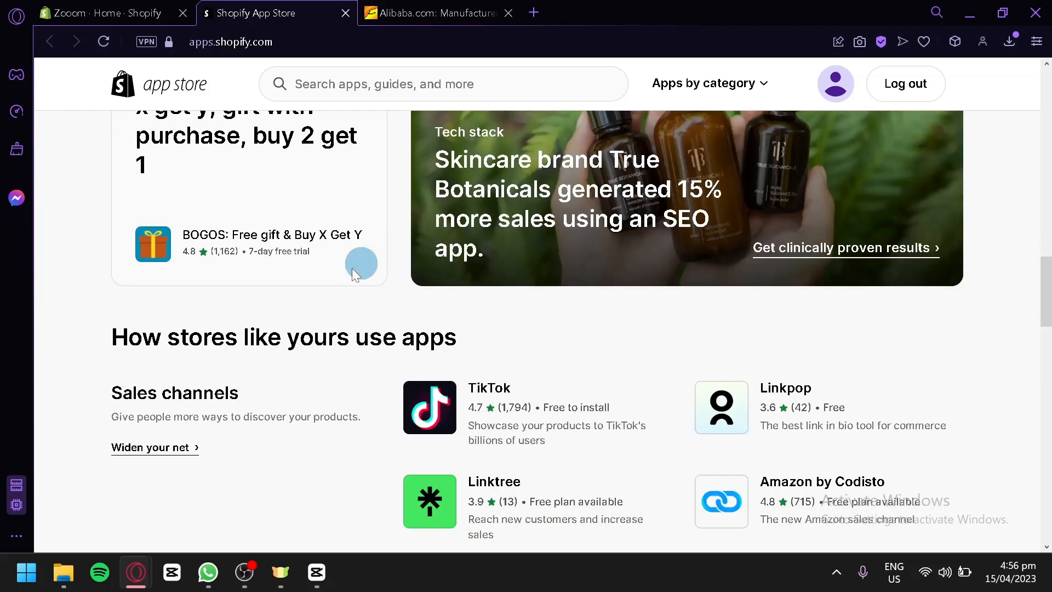
pyautogui.scroll(17, 385, 263)
pyautogui.scroll(14, 429, 181)
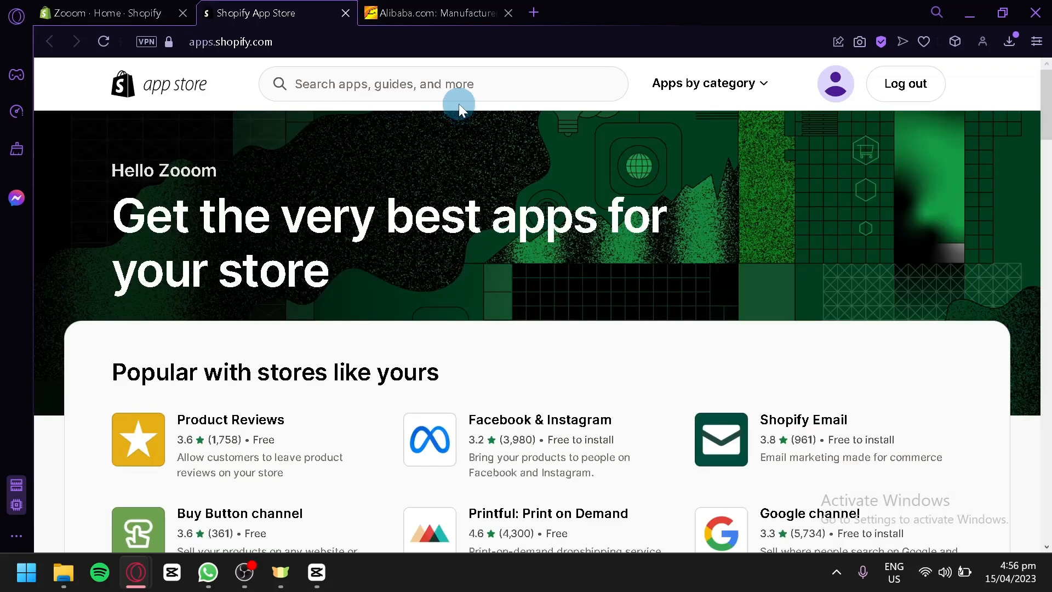
# Search the app store for "alibaba".
pyautogui.click(341, 83)
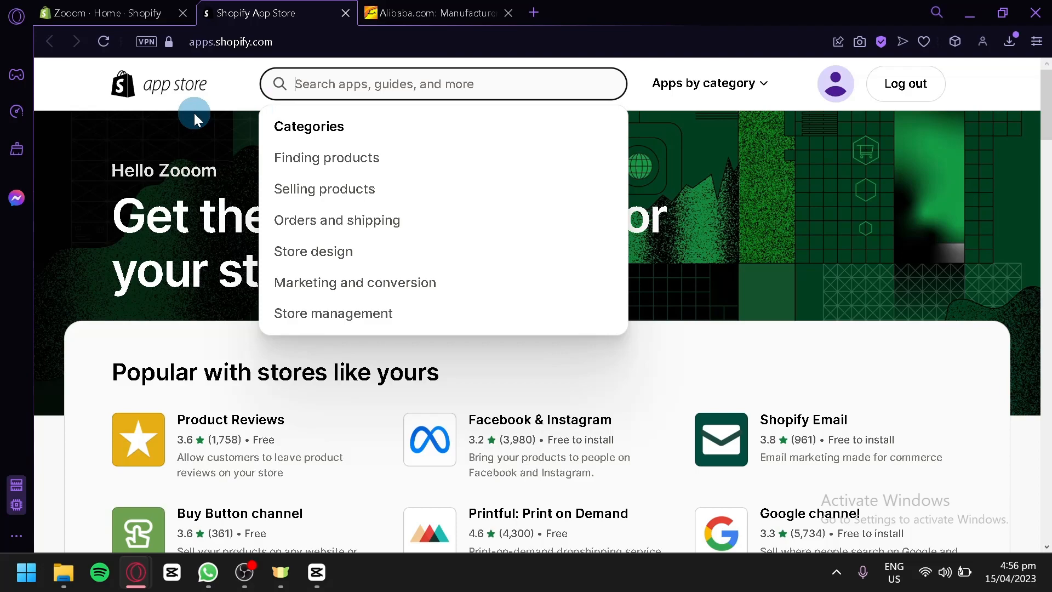
pyautogui.write('alibab')
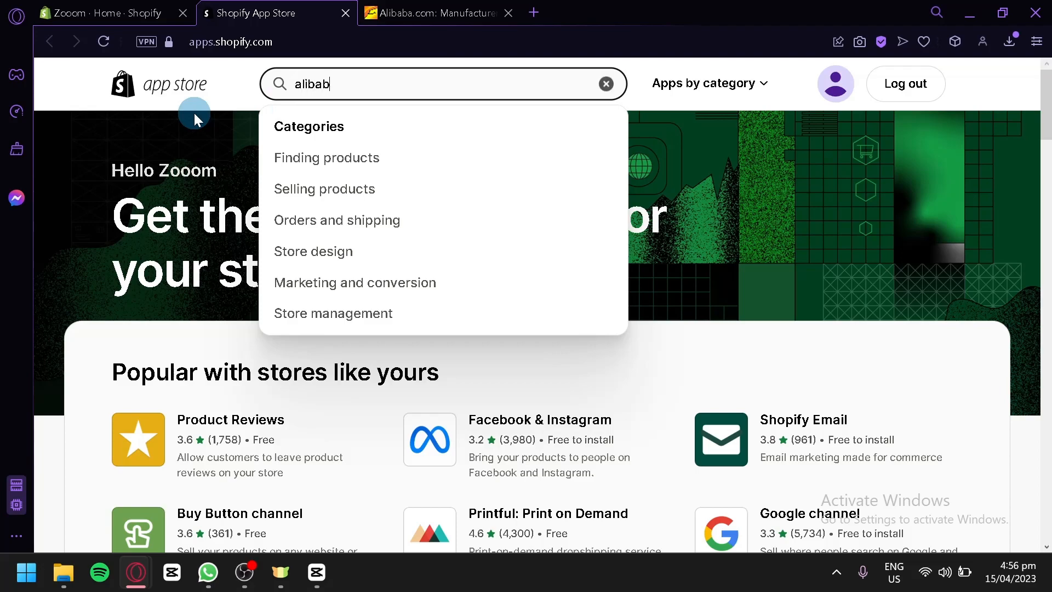
pyautogui.write('a')
pyautogui.press('Return')
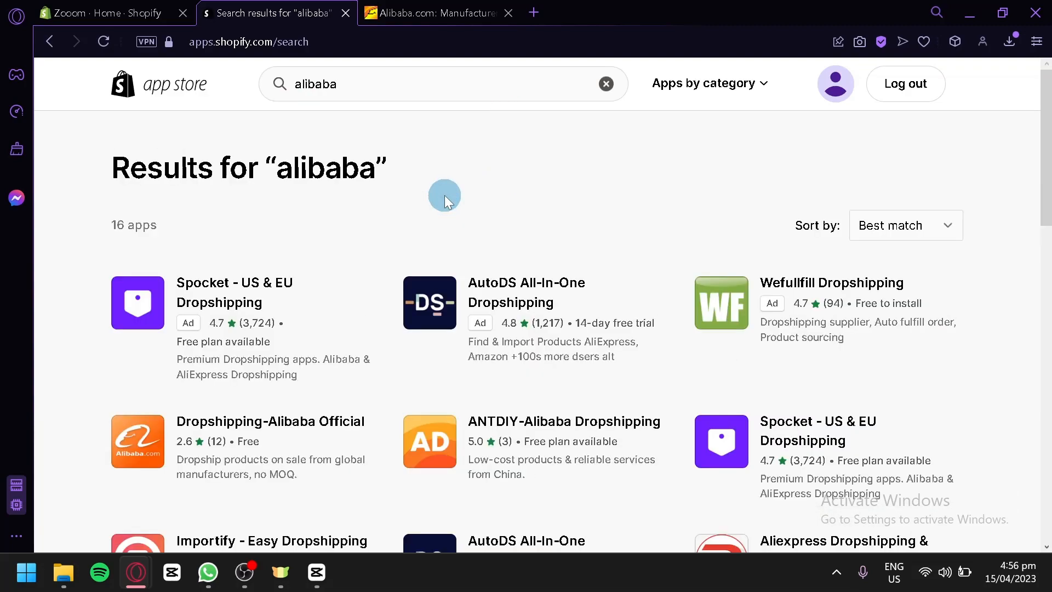
# Open the Dropshipping-Alibaba Official app's listing from the search results and look over its details.
pyautogui.scroll(-2, 445, 195)
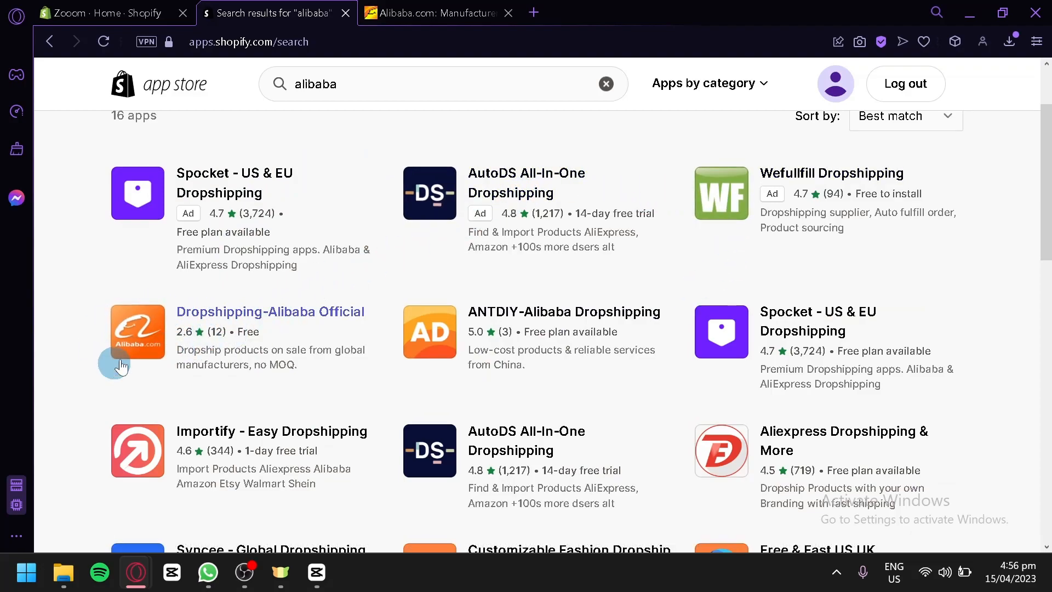
pyautogui.click(136, 350)
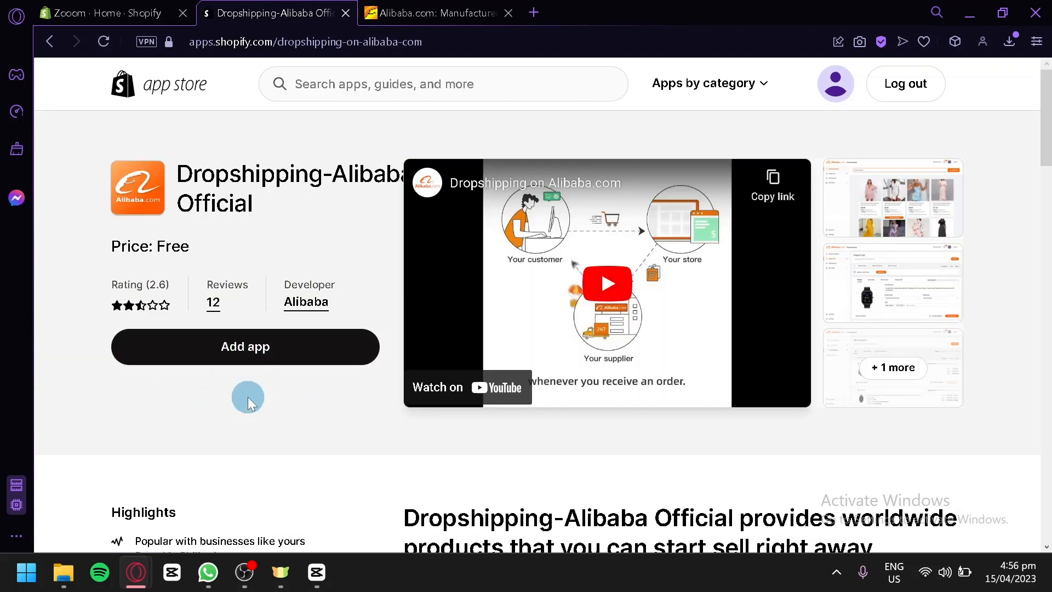
pyautogui.scroll(-2, 258, 392)
pyautogui.scroll(2, 234, 251)
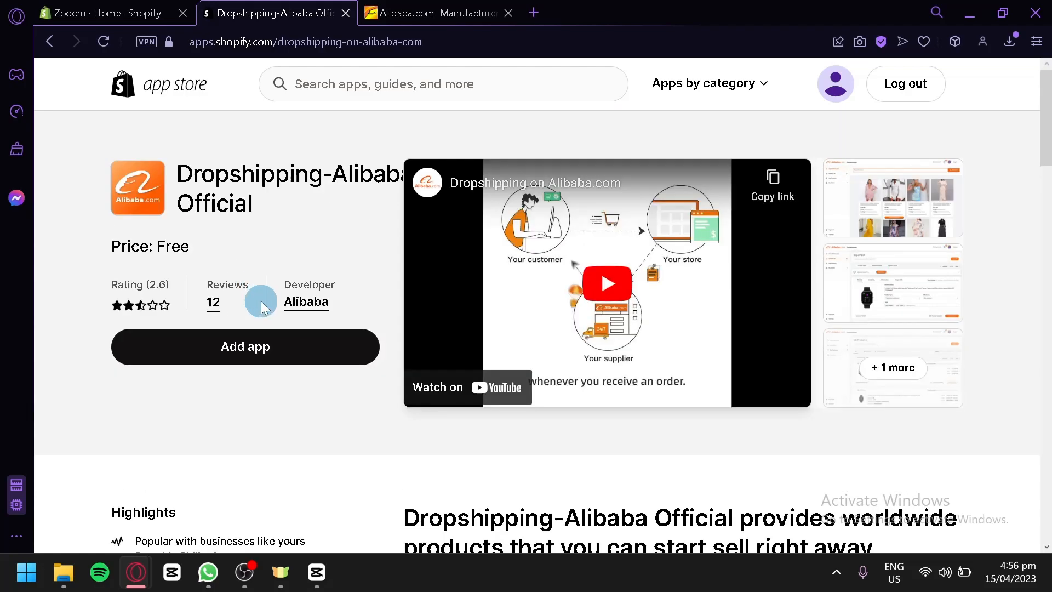
# Add the Dropshipping-Alibaba Official app to the Zooom store, review the requested permissions and authorize the installation.
pyautogui.click(288, 362)
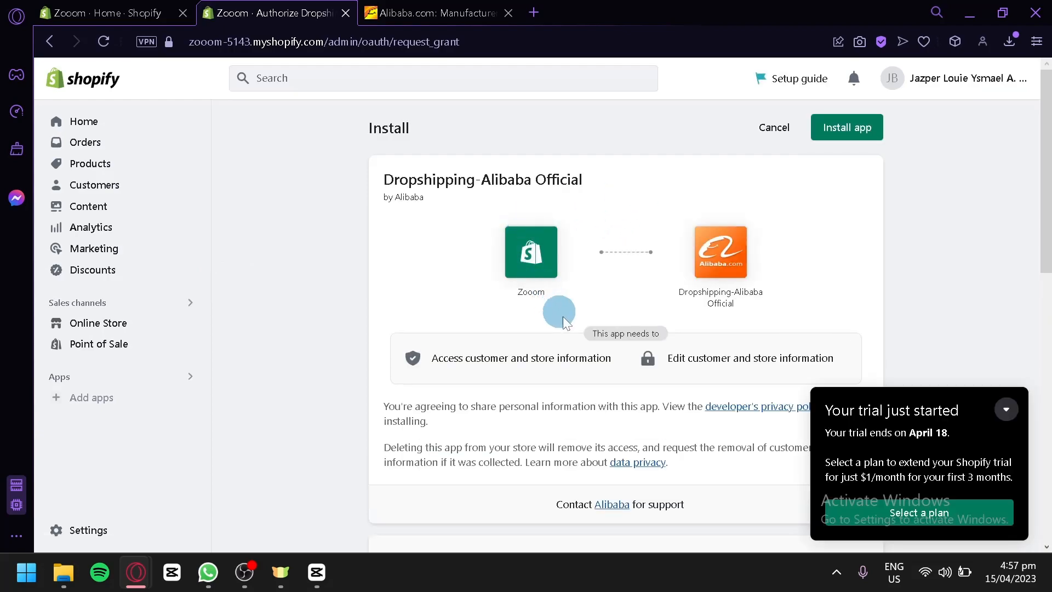
pyautogui.scroll(-2, 739, 331)
pyautogui.scroll(2, 739, 331)
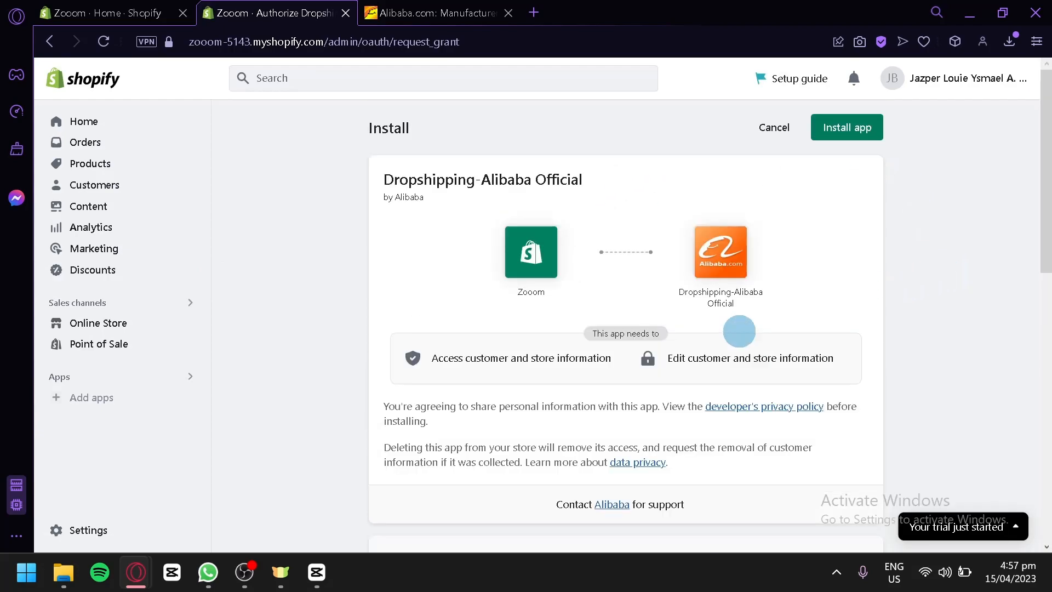
pyautogui.click(861, 128)
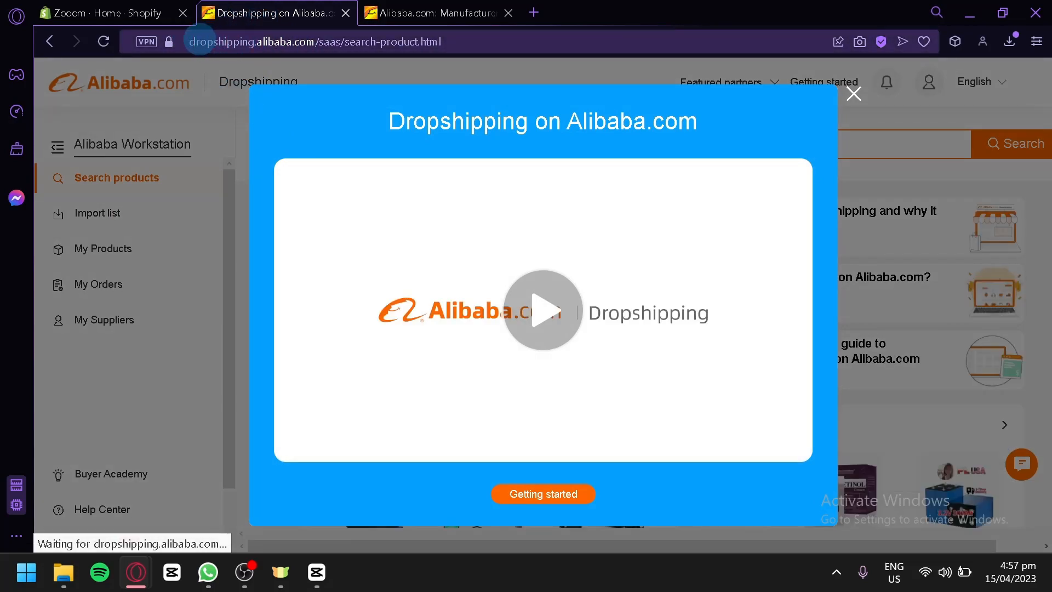
# Check the regular Alibaba.com home page and dismiss the introductory video on the Alibaba Dropshipping page.
pyautogui.click(409, 9)
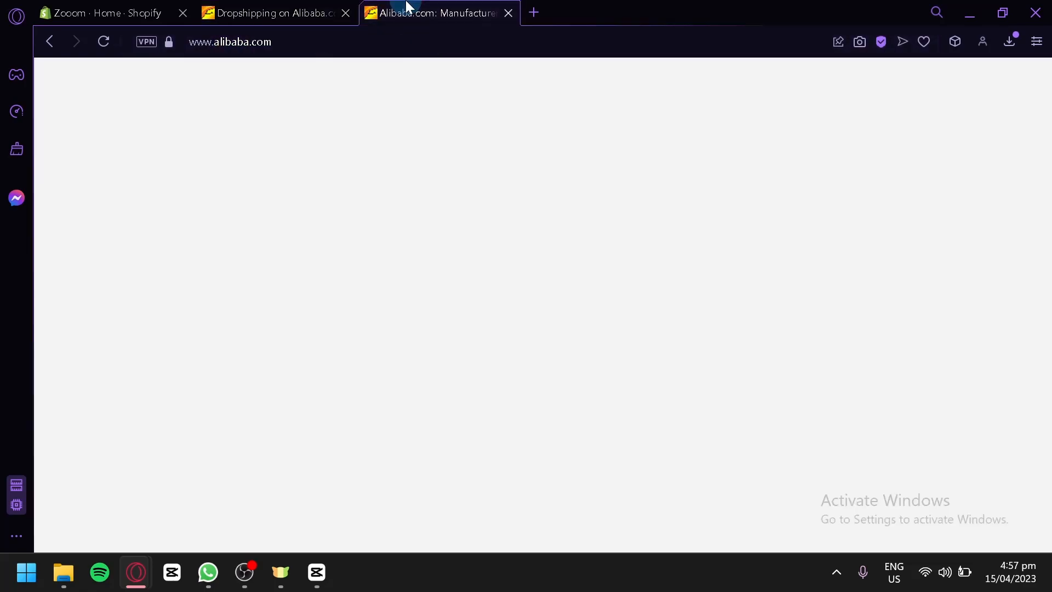
pyautogui.scroll(-5, 402, 223)
pyautogui.scroll(5, 371, 207)
pyautogui.scroll(-5, 336, 140)
pyautogui.click(309, 7)
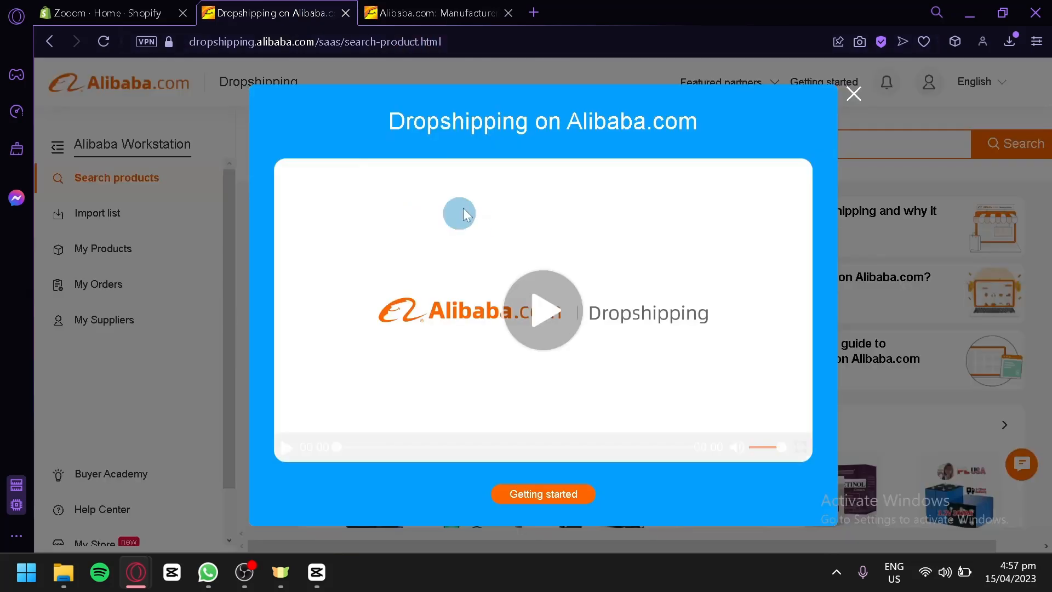
pyautogui.click(855, 95)
pyautogui.scroll(-5, 478, 246)
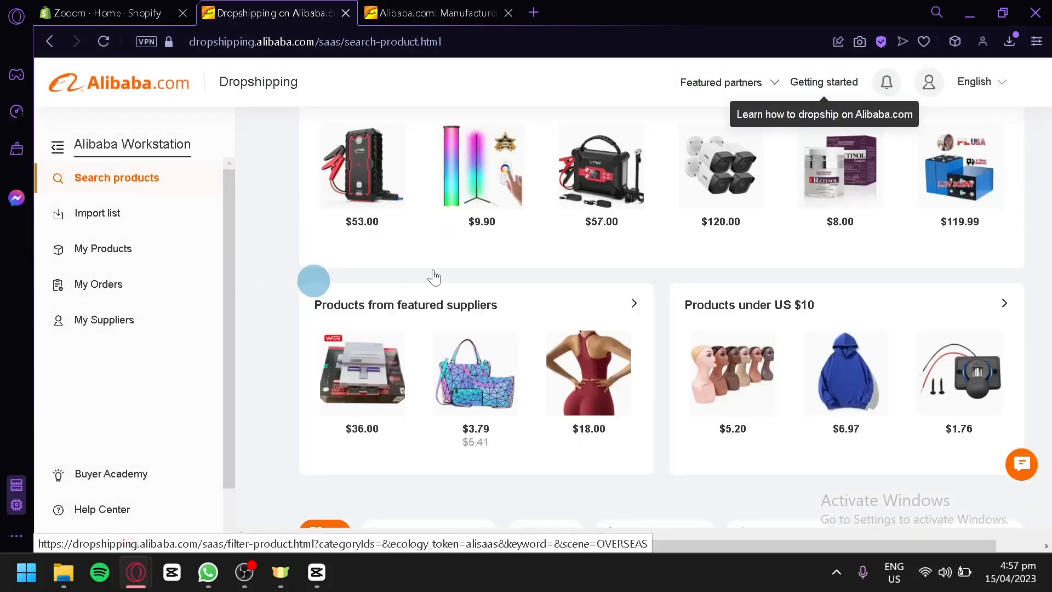
# Compare the regular Alibaba.com home page with the Alibaba Dropshipping product search page.
pyautogui.click(433, 10)
pyautogui.click(298, 8)
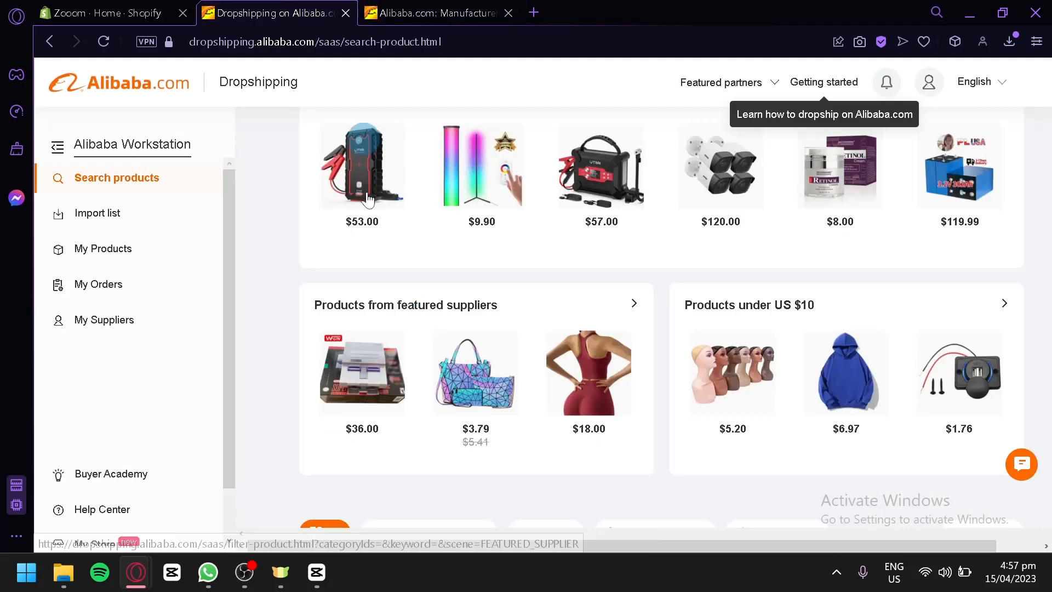
pyautogui.click(430, 11)
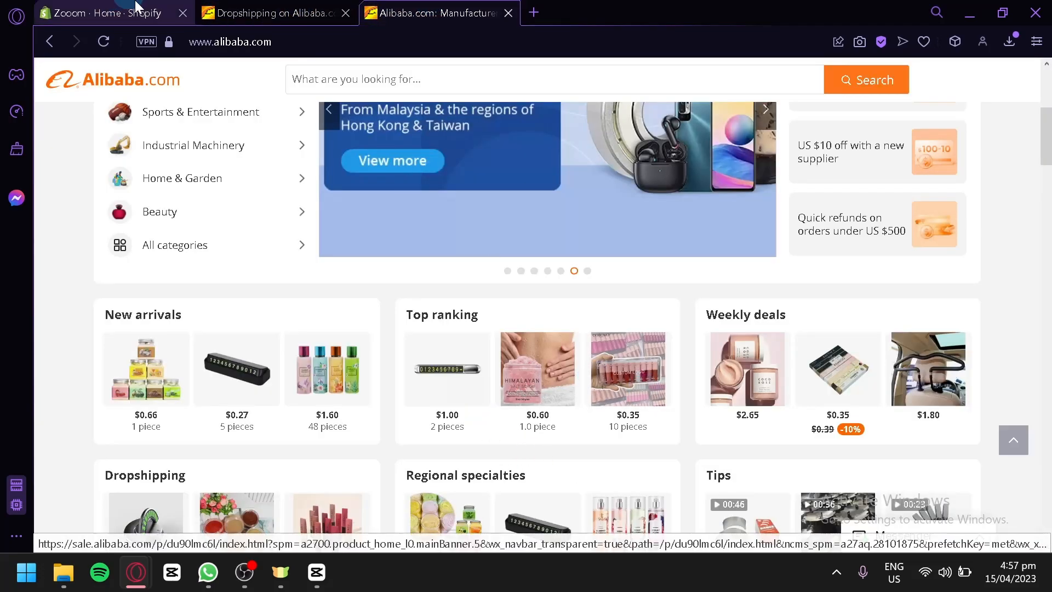
pyautogui.click(269, 13)
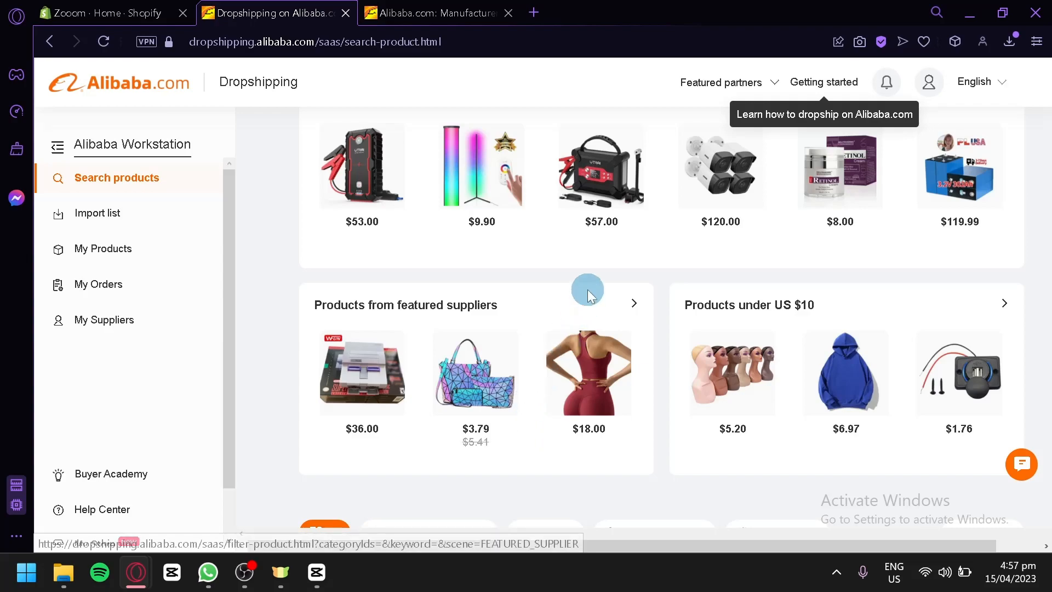
# Browse the dropshipping product listings, checking prices, shipping costs, minimum orders and processing times.
pyautogui.scroll(-8, 587, 293)
pyautogui.scroll(-5, 587, 295)
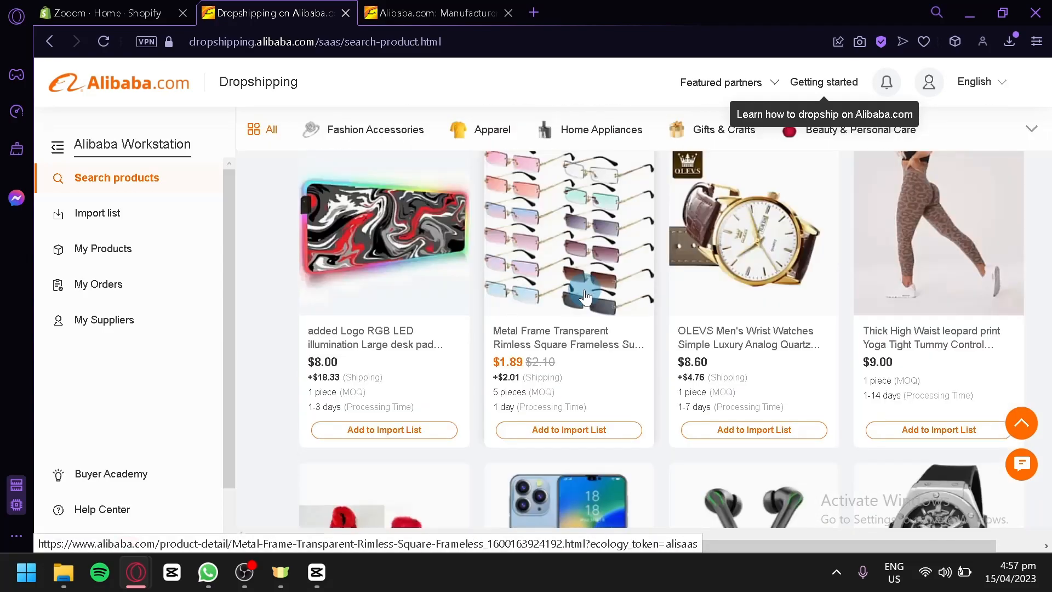
pyautogui.scroll(-2, 569, 286)
pyautogui.scroll(-8, 570, 283)
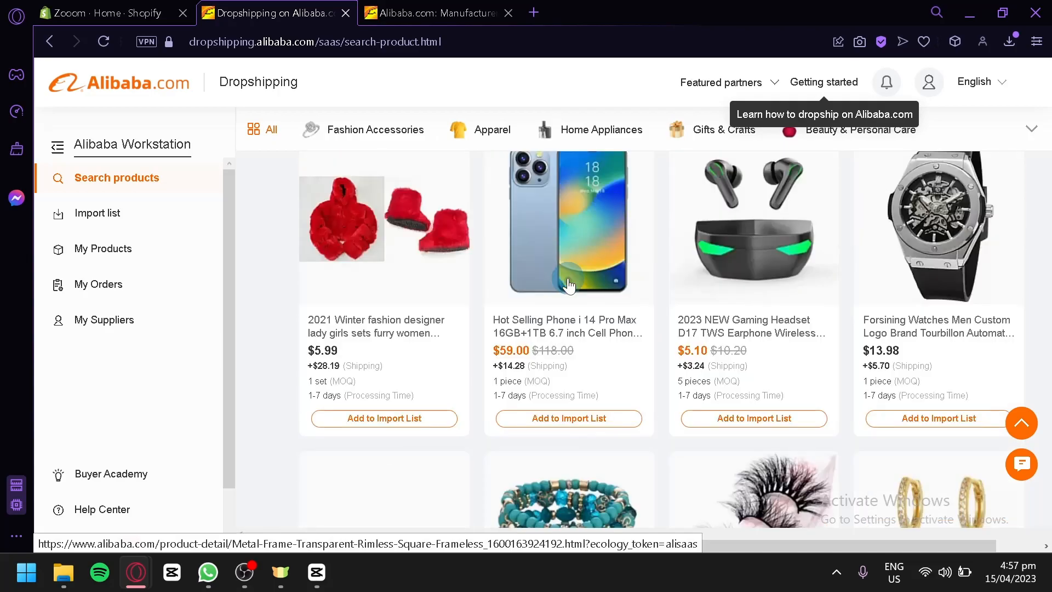
pyautogui.scroll(4, 794, 258)
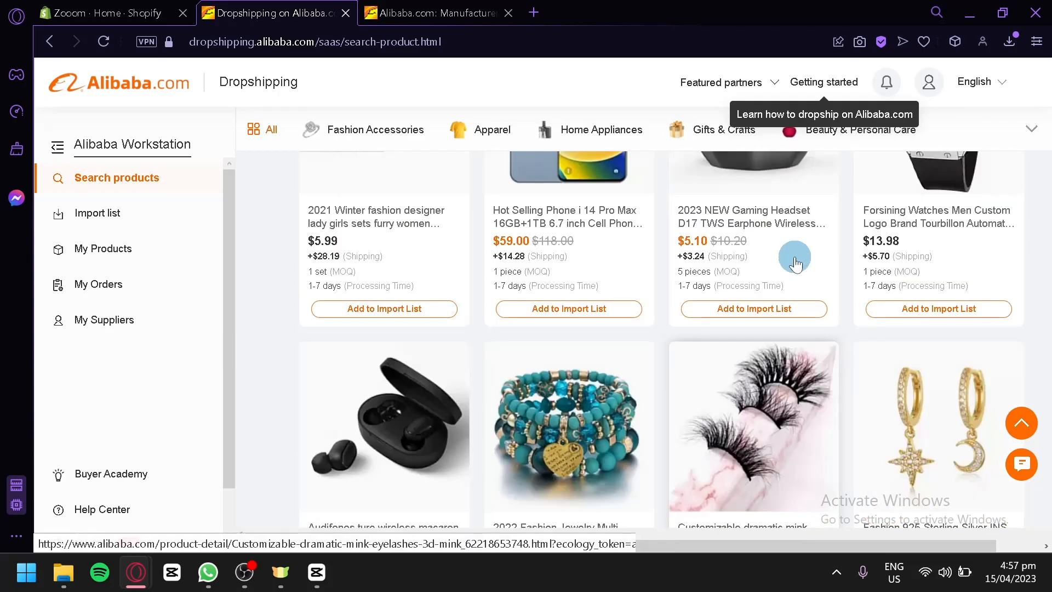
pyautogui.scroll(-8, 912, 254)
pyautogui.scroll(10, 911, 254)
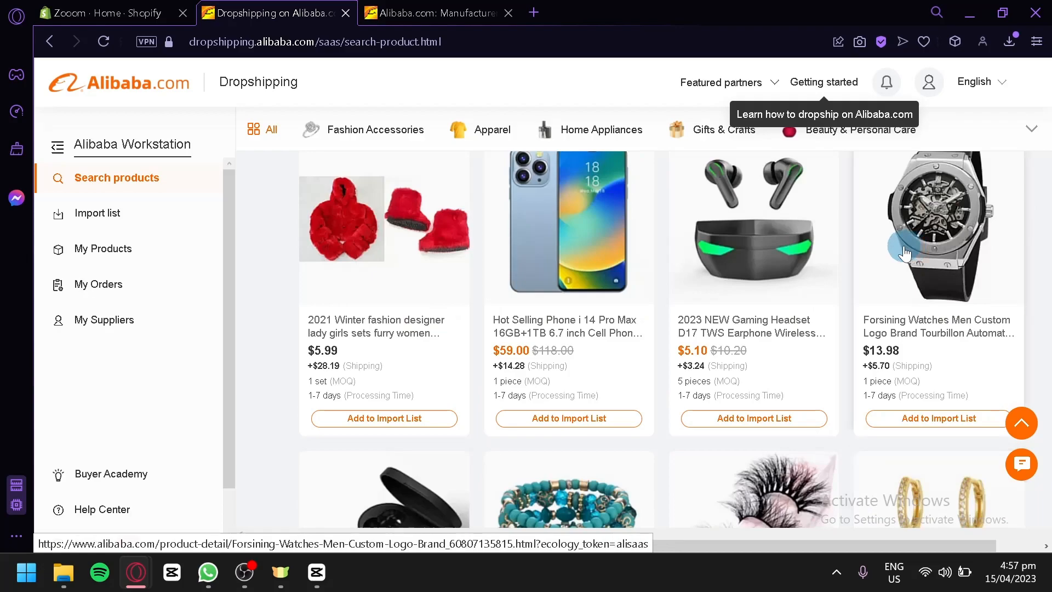
# Open the 2023 NEW Gaming Headset D17 listing, review its pricing, specifications and delivery details, and try to start an order.
pyautogui.click(735, 327)
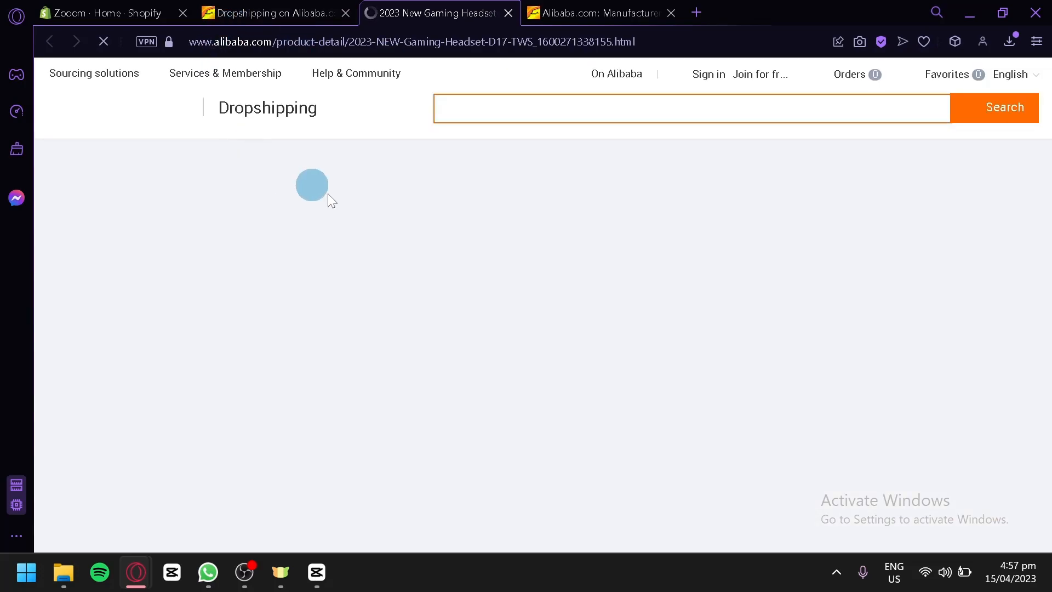
pyautogui.scroll(-2, 477, 169)
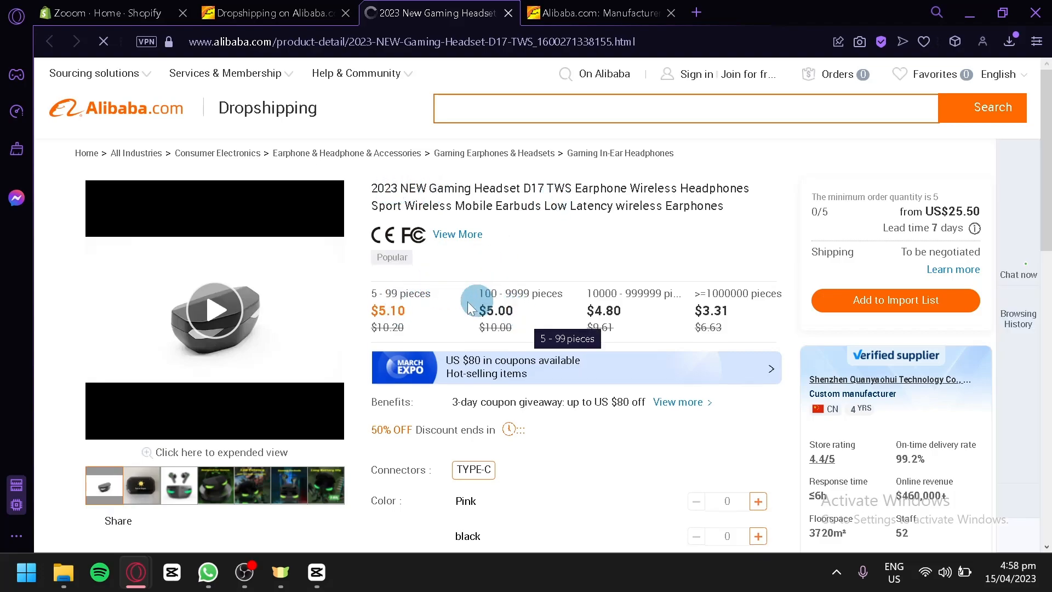
pyautogui.scroll(-2, 548, 310)
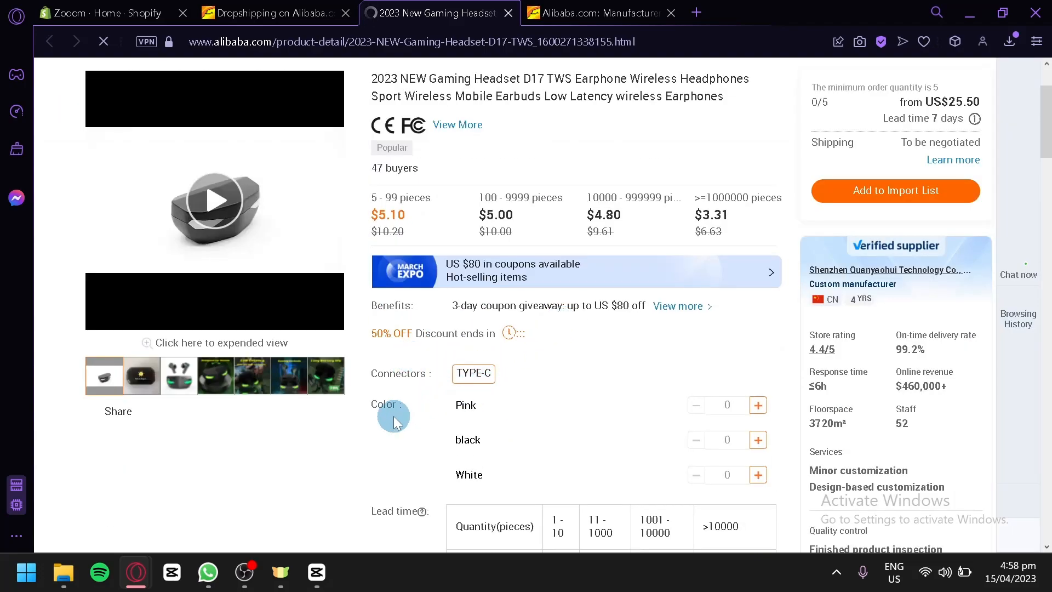
pyautogui.scroll(-2, 395, 419)
pyautogui.scroll(-4, 384, 419)
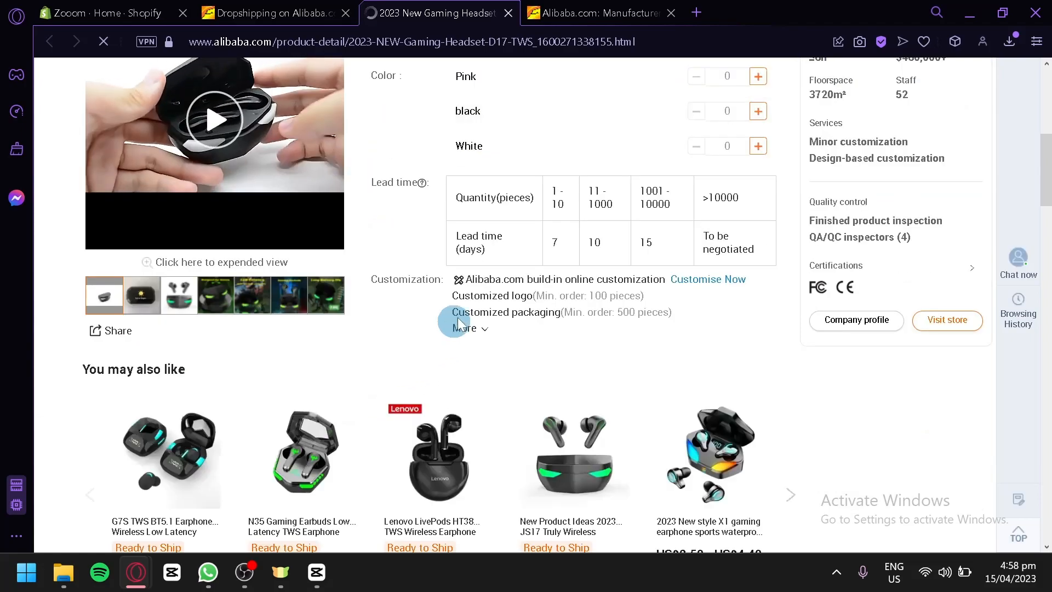
pyautogui.scroll(-4, 495, 296)
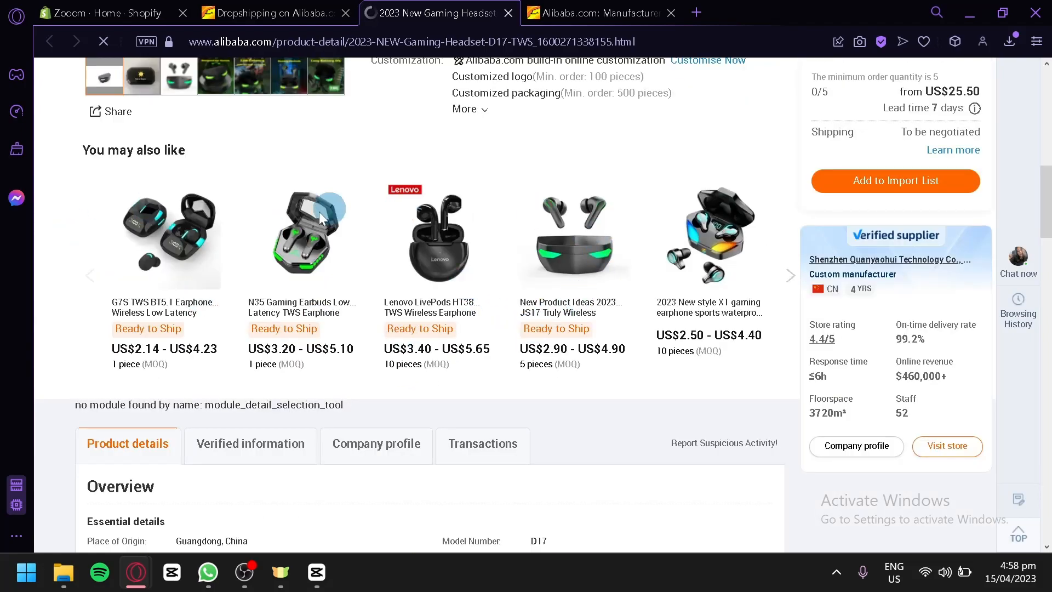
pyautogui.scroll(-4, 665, 312)
pyautogui.scroll(-2, 413, 311)
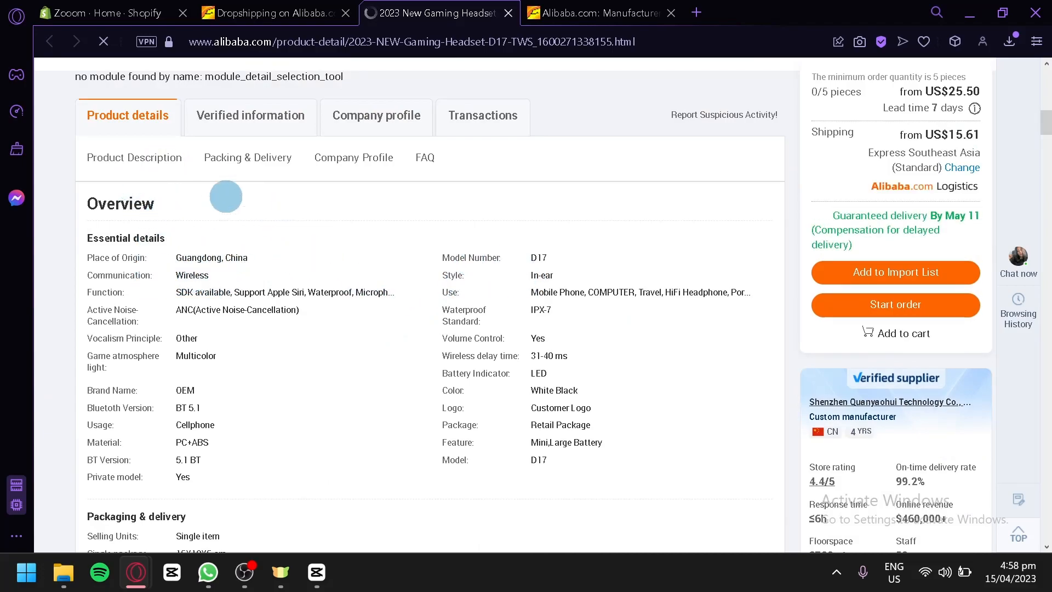
pyautogui.scroll(1, 118, 181)
pyautogui.scroll(-4, 496, 265)
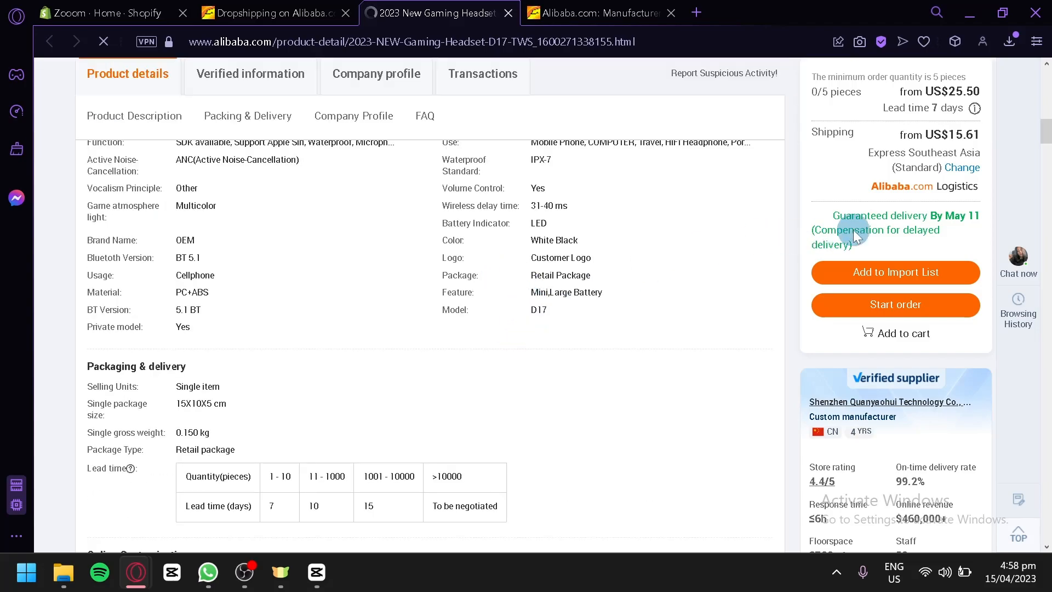
pyautogui.scroll(10, 896, 261)
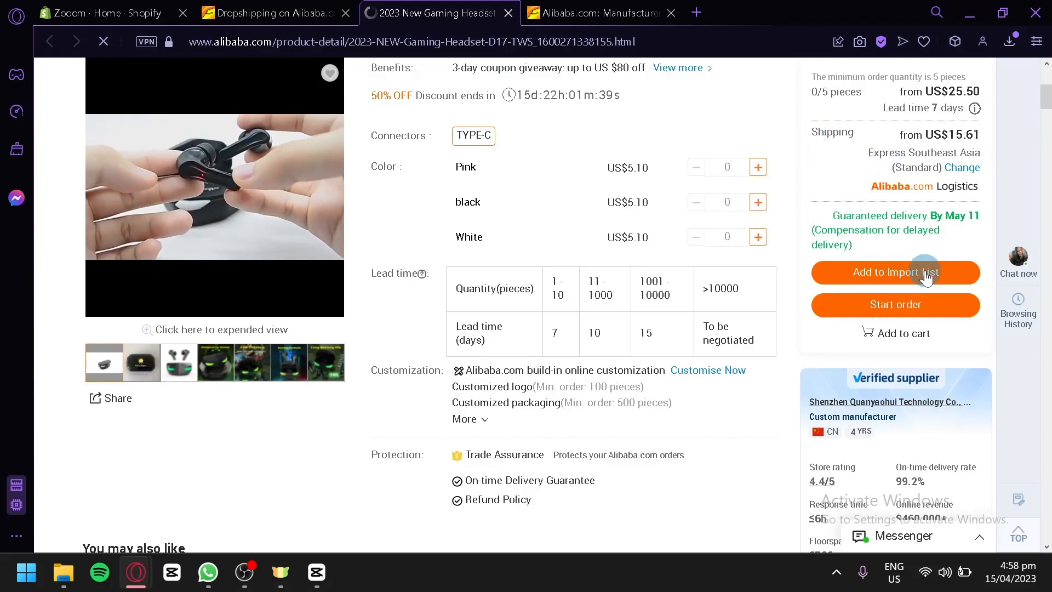
pyautogui.click(904, 307)
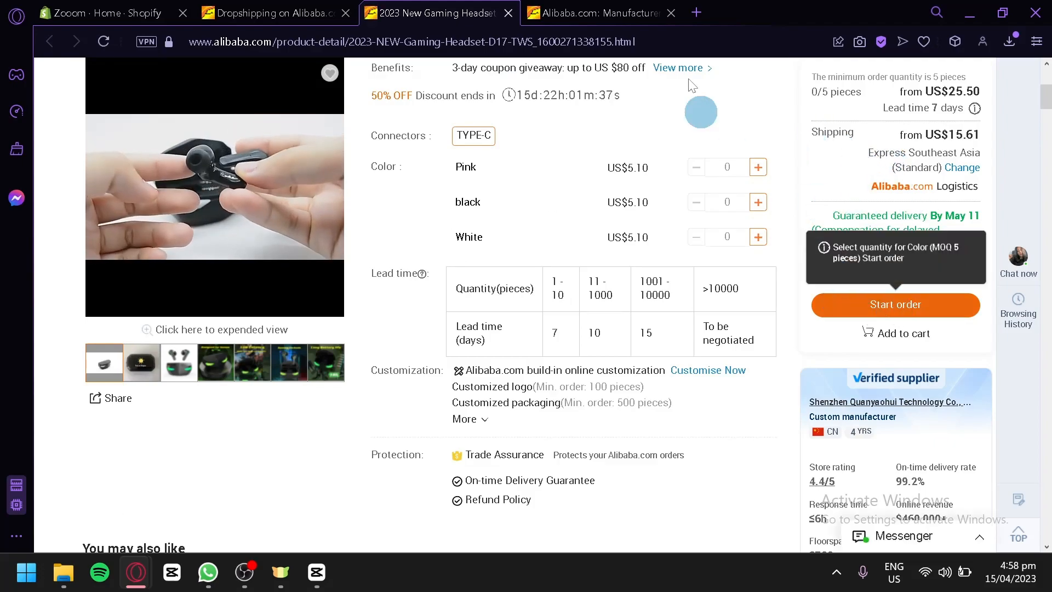
# Open the handheld mini xylophone listing from the regular Alibaba.com home page and close the home page's tab.
pyautogui.click(589, 7)
pyautogui.scroll(-10, 380, 387)
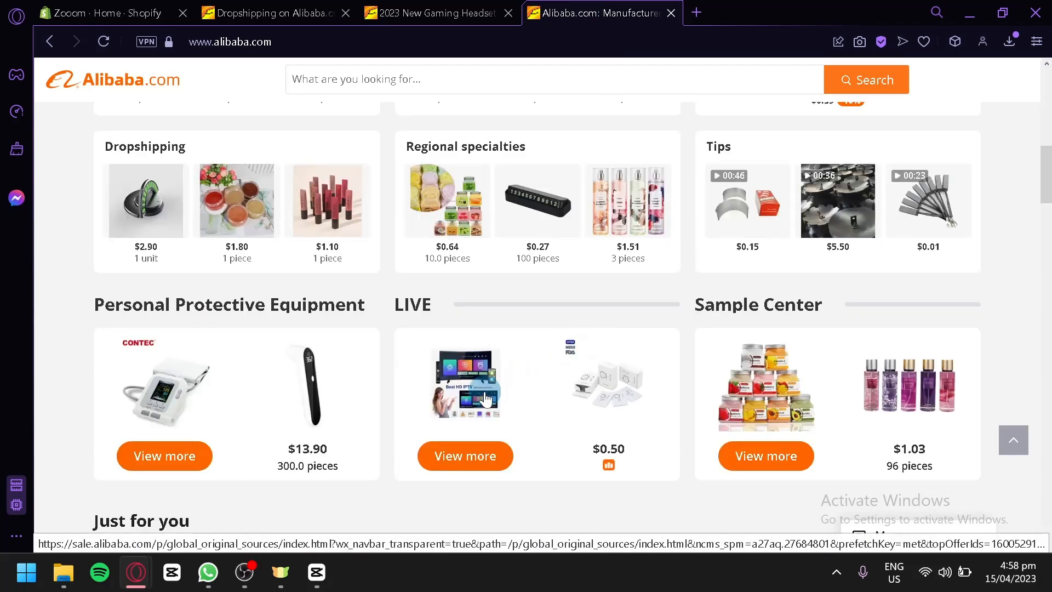
pyautogui.scroll(-4, 380, 387)
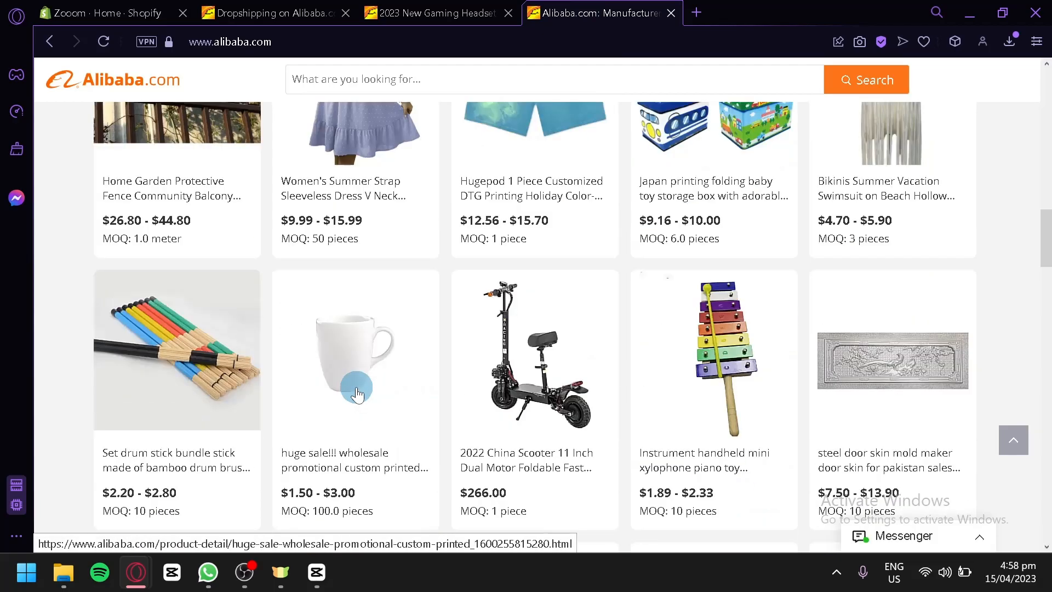
pyautogui.click(771, 335)
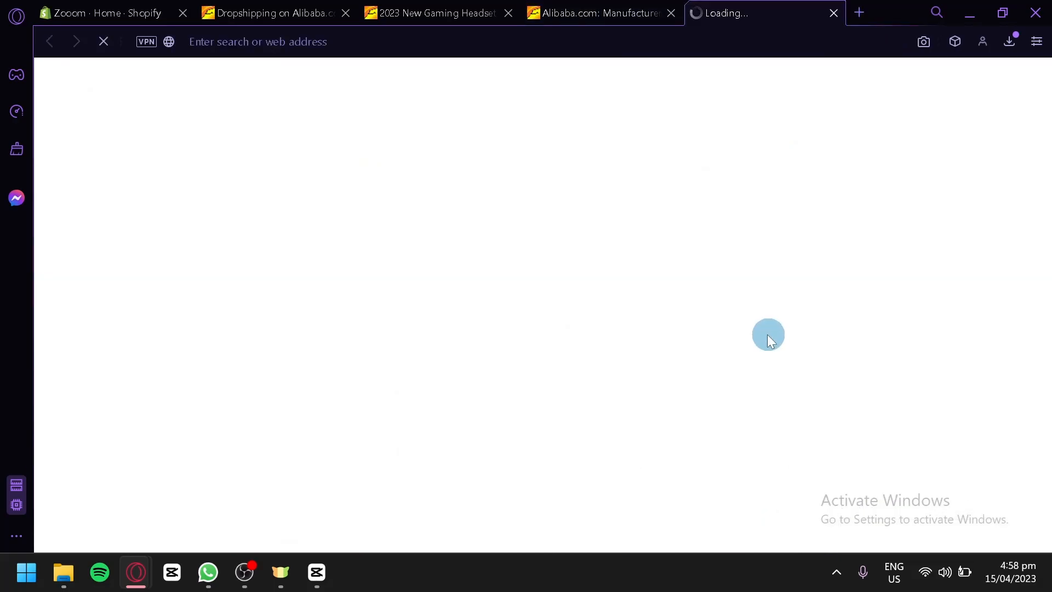
pyautogui.click(671, 14)
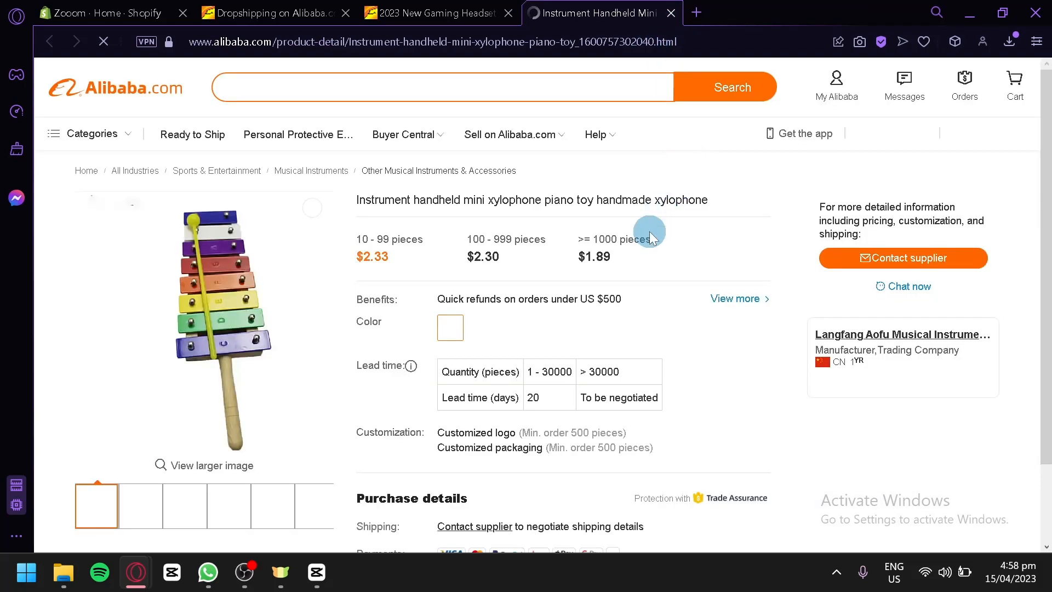
# Compare the regular xylophone listing's purchase options with those of the dropshipping gaming headset listing.
pyautogui.scroll(-3, 701, 371)
pyautogui.scroll(3, 822, 302)
pyautogui.scroll(-3, 674, 295)
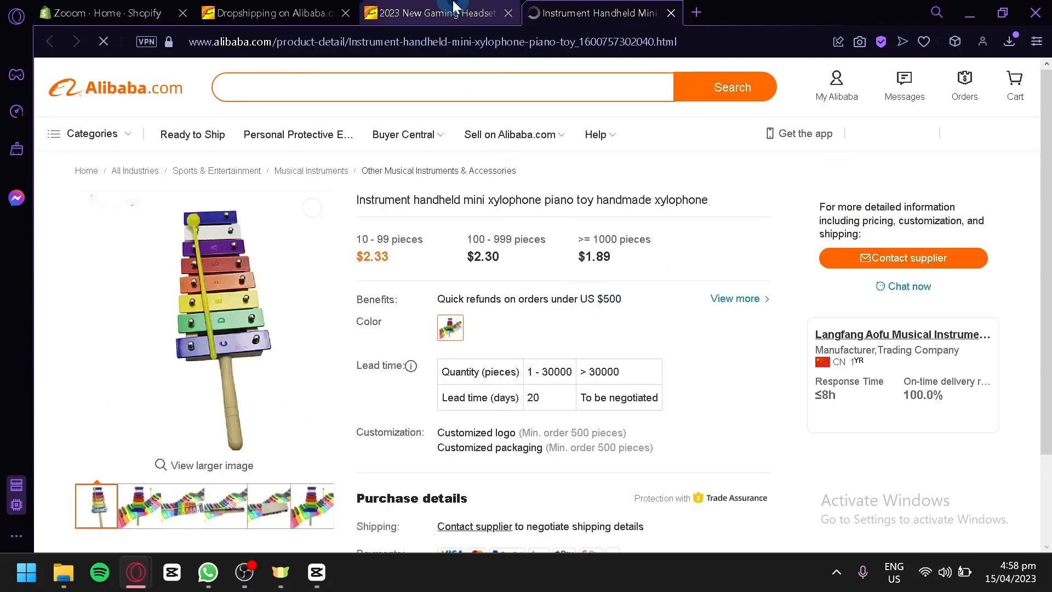
pyautogui.click(453, 7)
pyautogui.scroll(-5, 567, 288)
pyautogui.scroll(10, 567, 288)
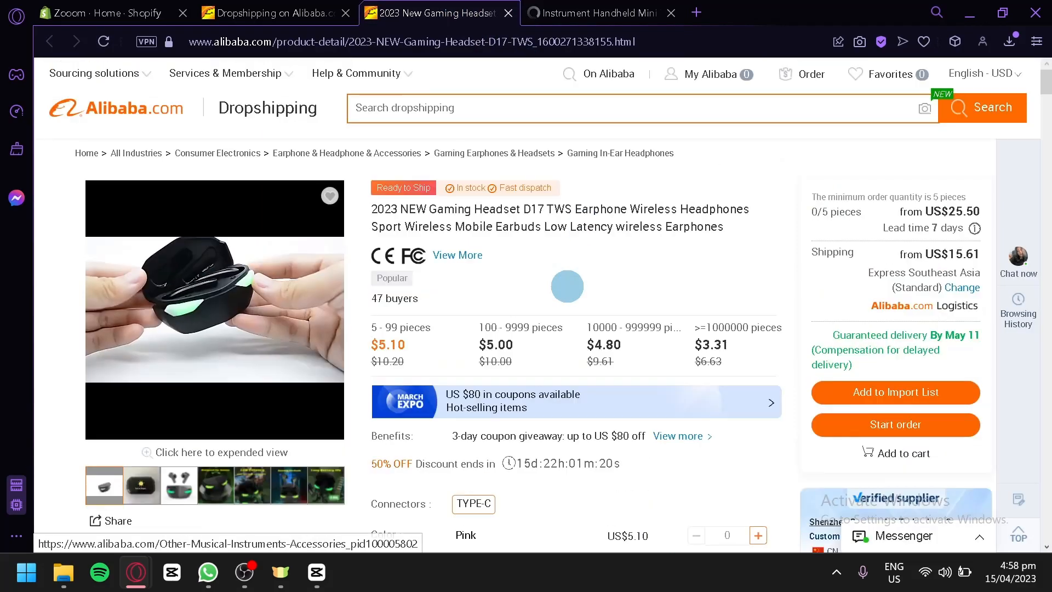
pyautogui.click(575, 8)
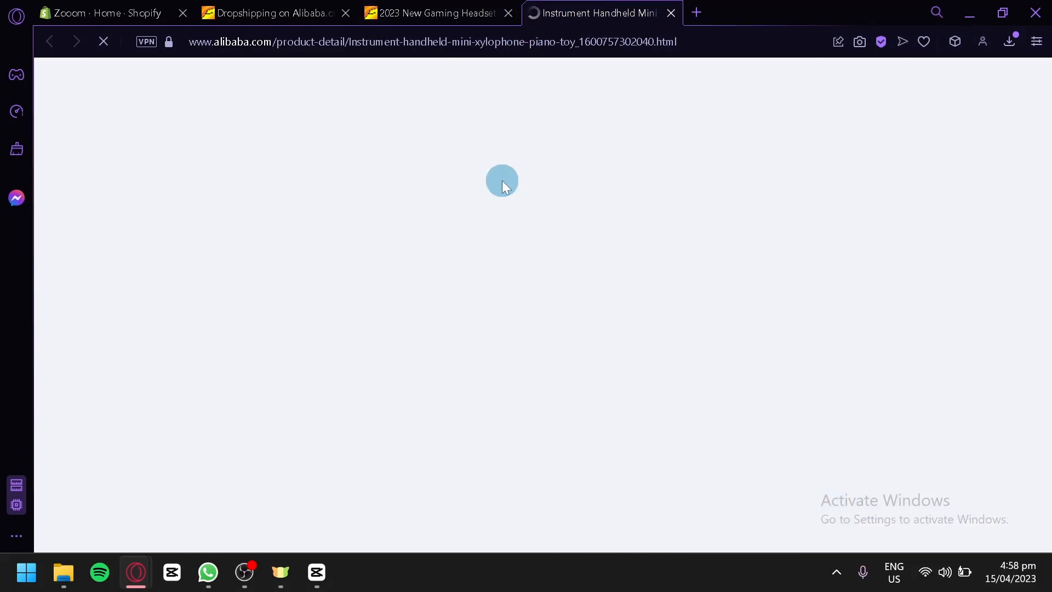
pyautogui.click(475, 10)
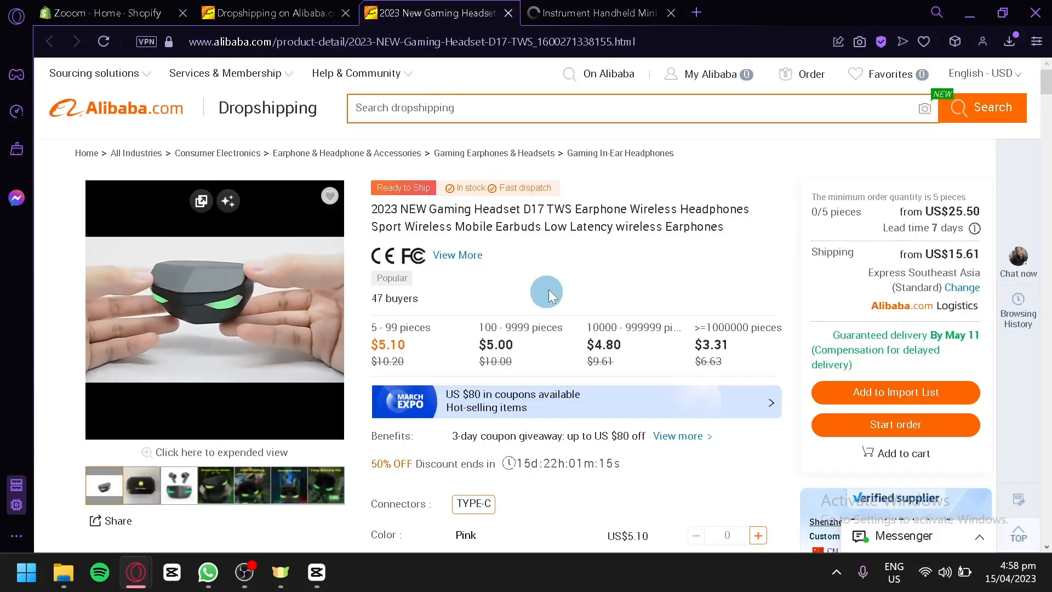
pyautogui.click(568, 4)
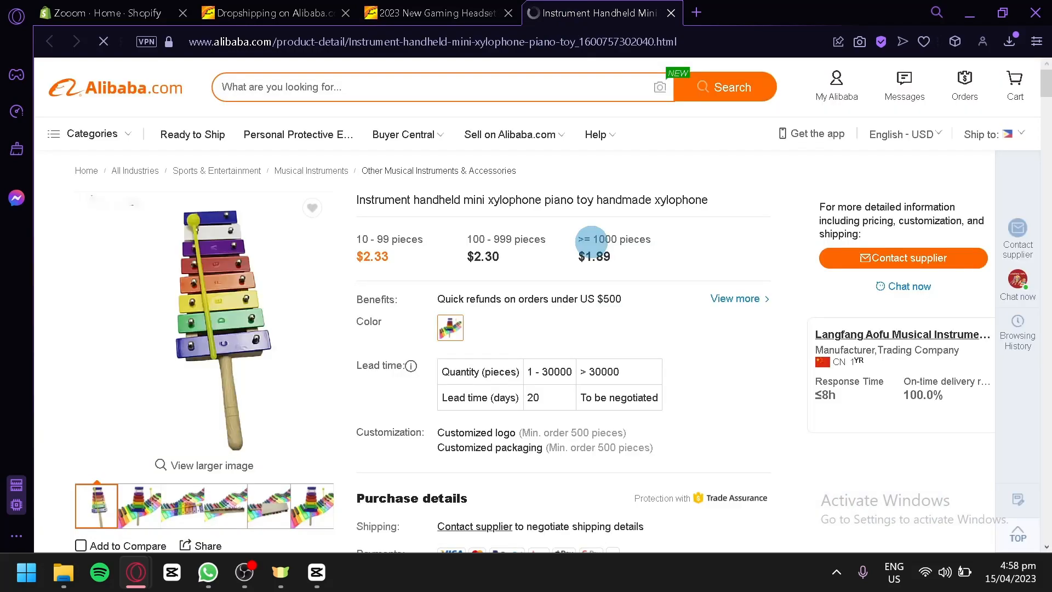
pyautogui.scroll(-8, 592, 241)
pyautogui.scroll(8, 603, 236)
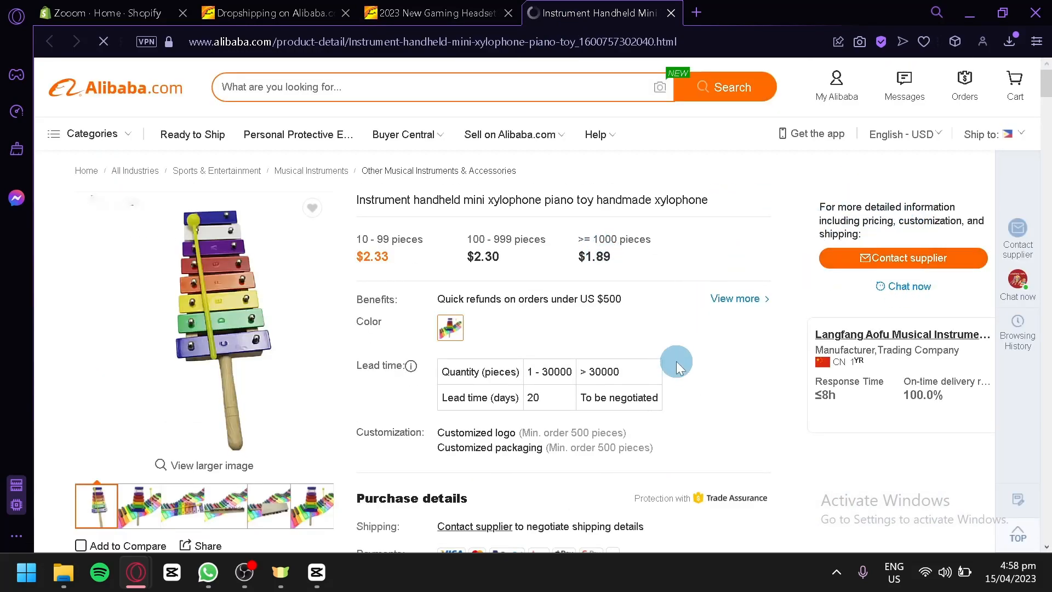
# Try to add the D17 gaming headset to the import list with 5 pieces each of Pink, black and White.
pyautogui.click(386, 4)
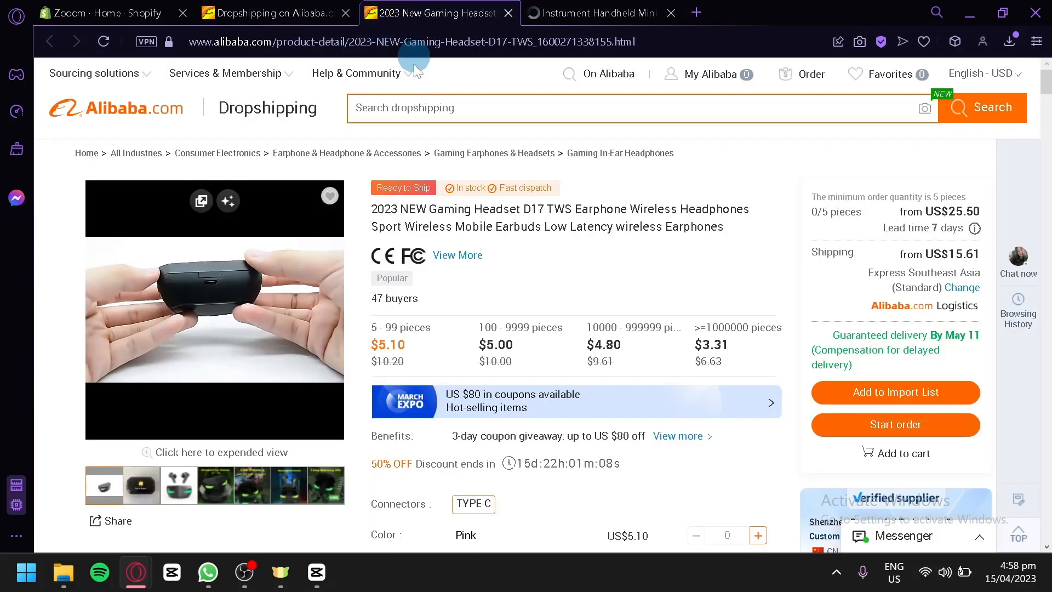
pyautogui.click(915, 388)
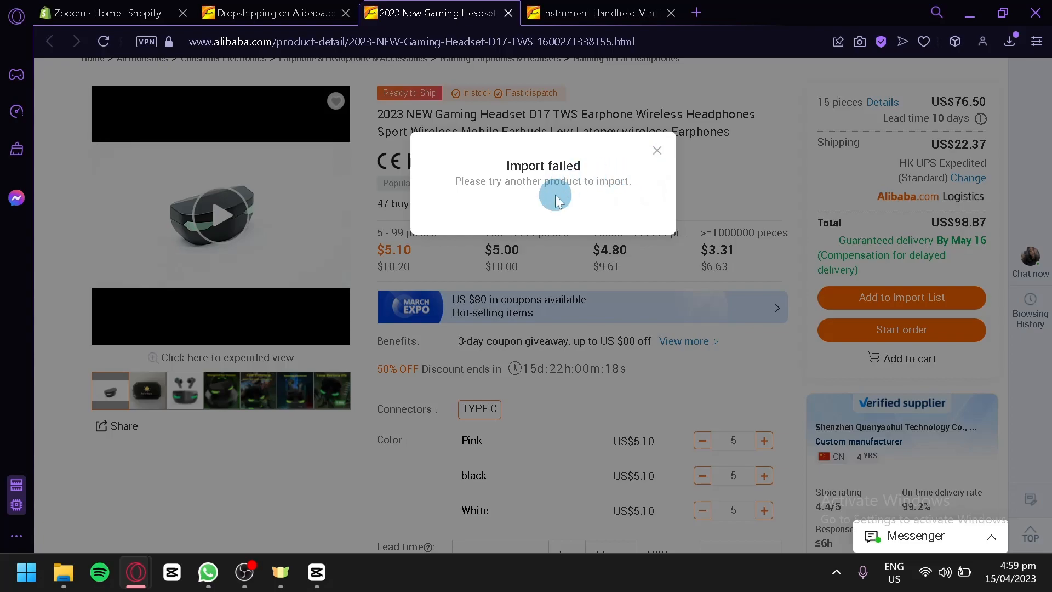
pyautogui.click(658, 150)
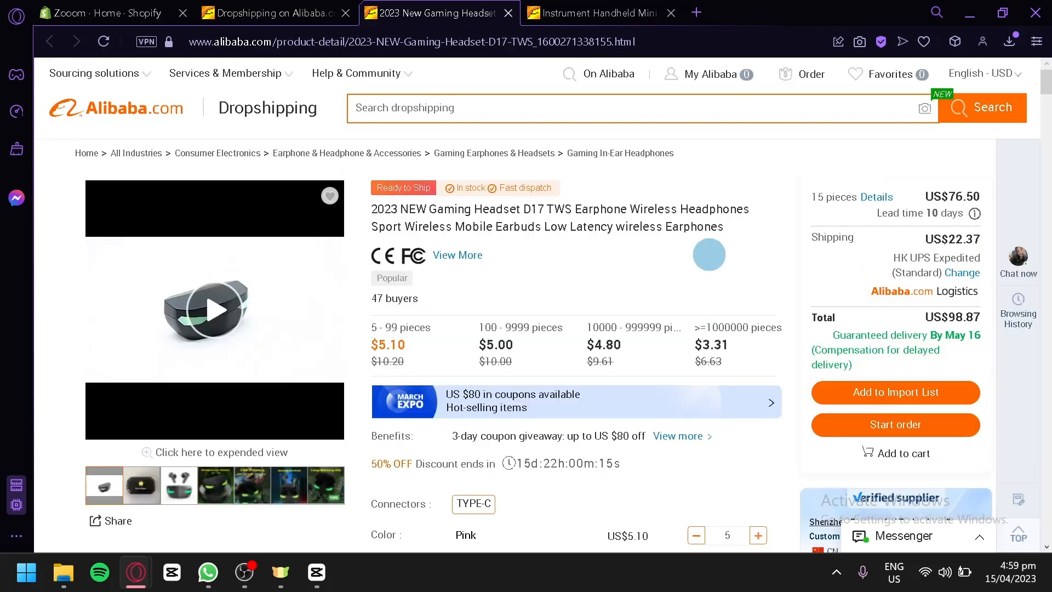
# Return to the dropshipping home page, open the 2022 Christmas red velvet dog collar and leash listing, and close the xylophone listing's tab.
pyautogui.click(261, 114)
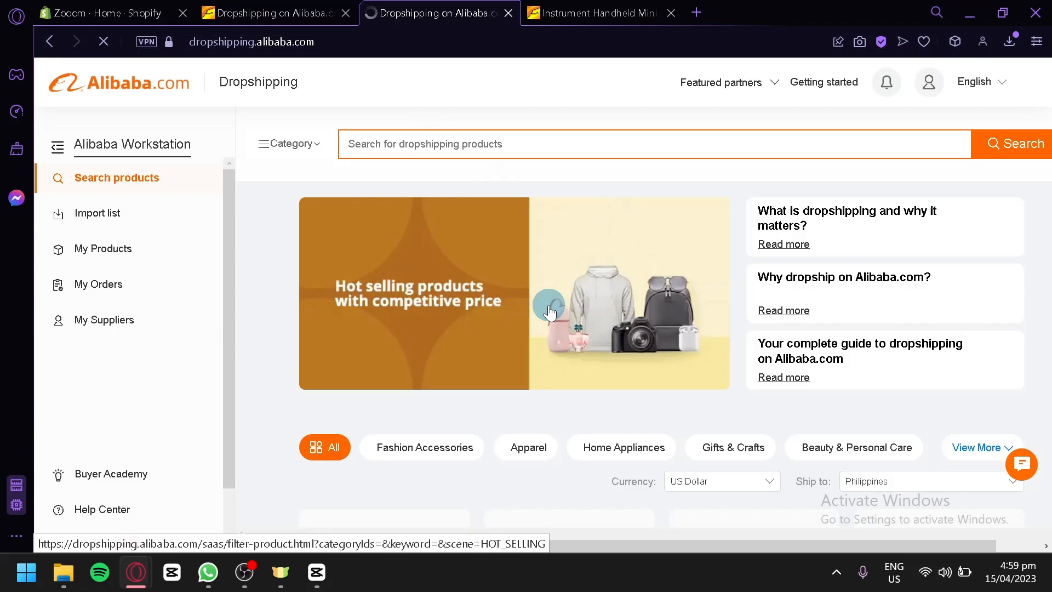
pyautogui.scroll(-7, 548, 305)
pyautogui.scroll(-15, 546, 307)
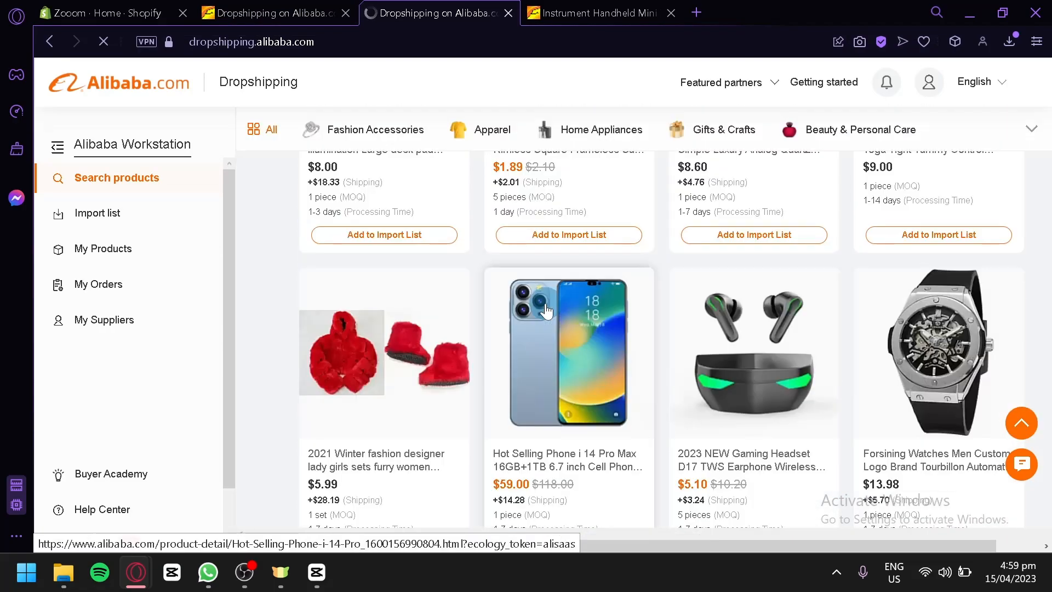
pyautogui.scroll(-10, 546, 310)
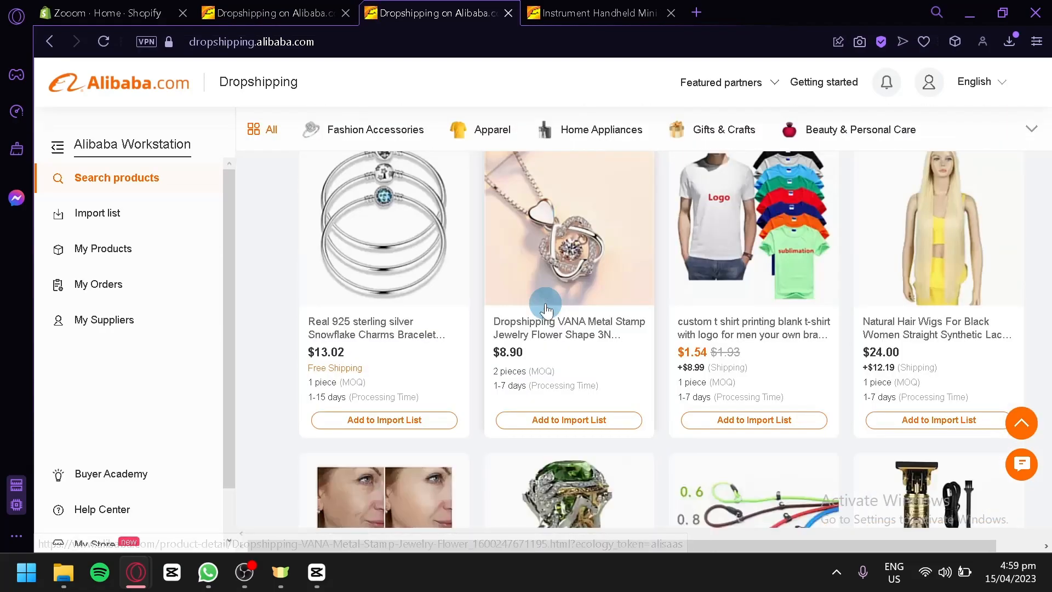
pyautogui.scroll(-4, 545, 309)
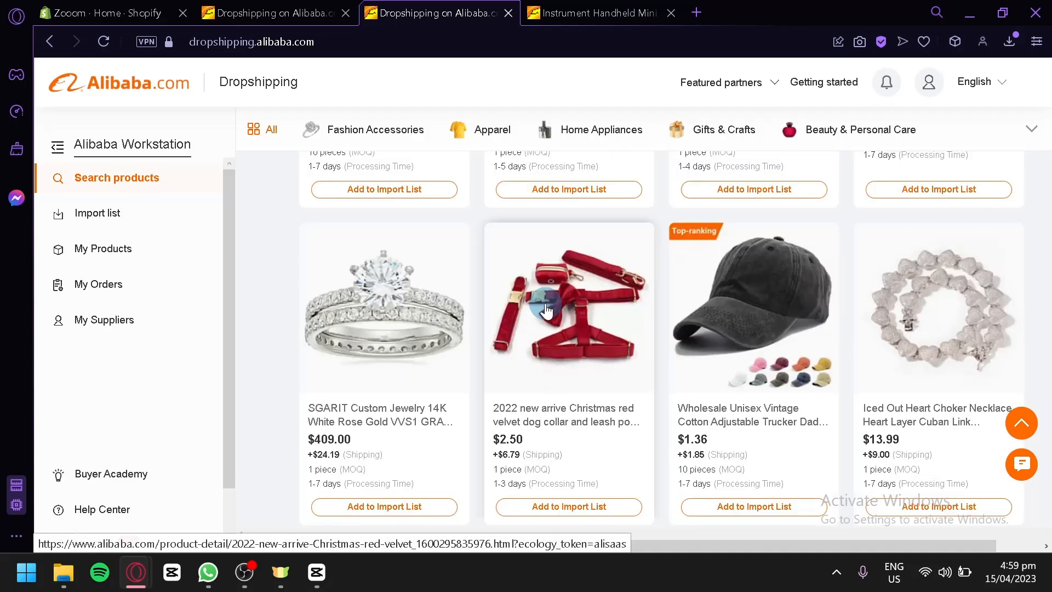
pyautogui.click(586, 301)
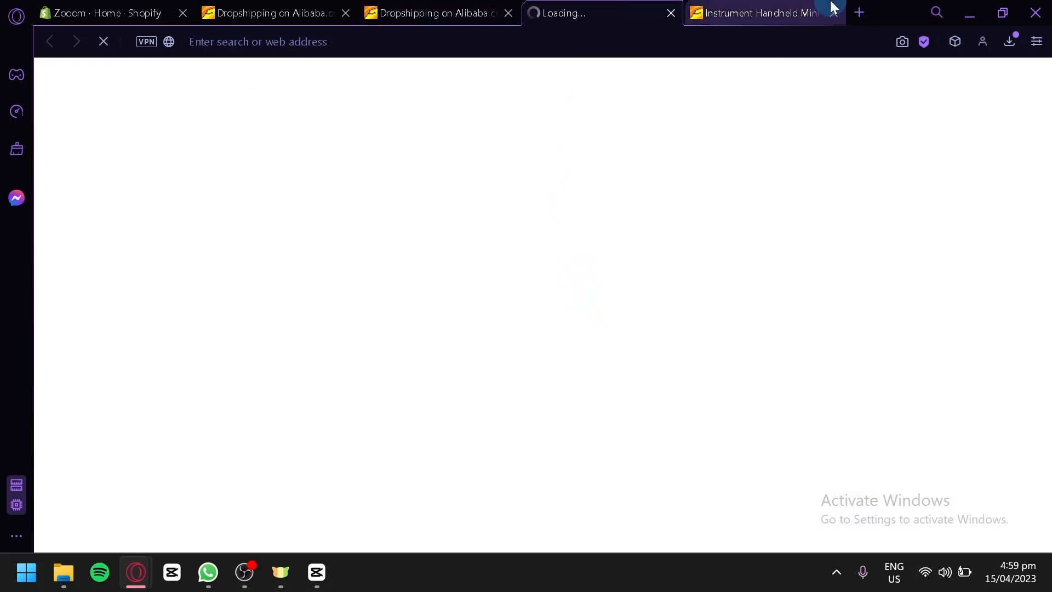
# Add the red velvet dog set to the import list with 2 pieces each of Collar, Leash and Bowtie in size XS.
pyautogui.scroll(-2, 769, 339)
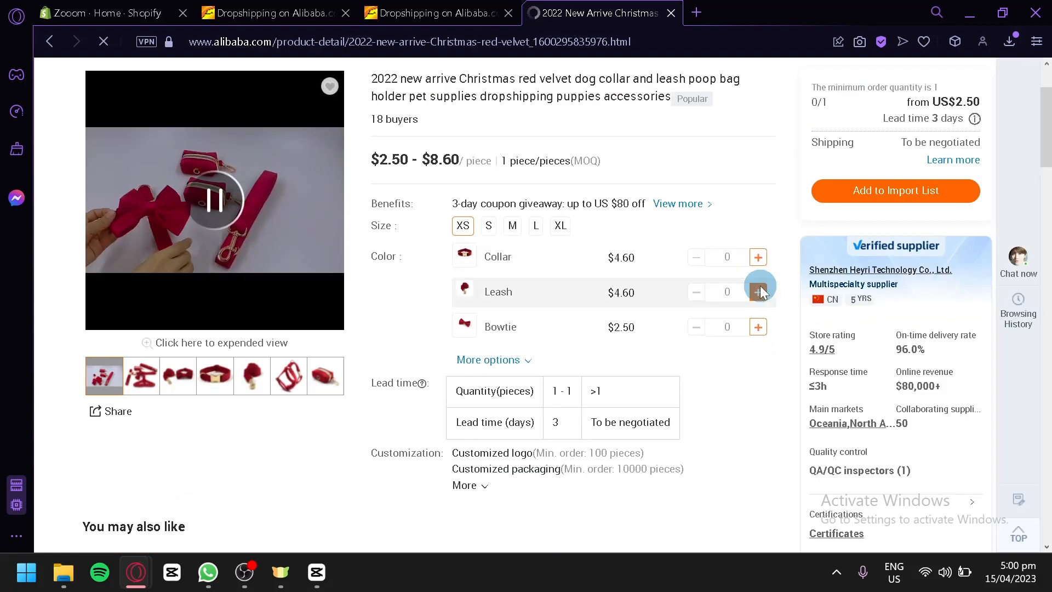
pyautogui.click(758, 347)
pyautogui.click(758, 312)
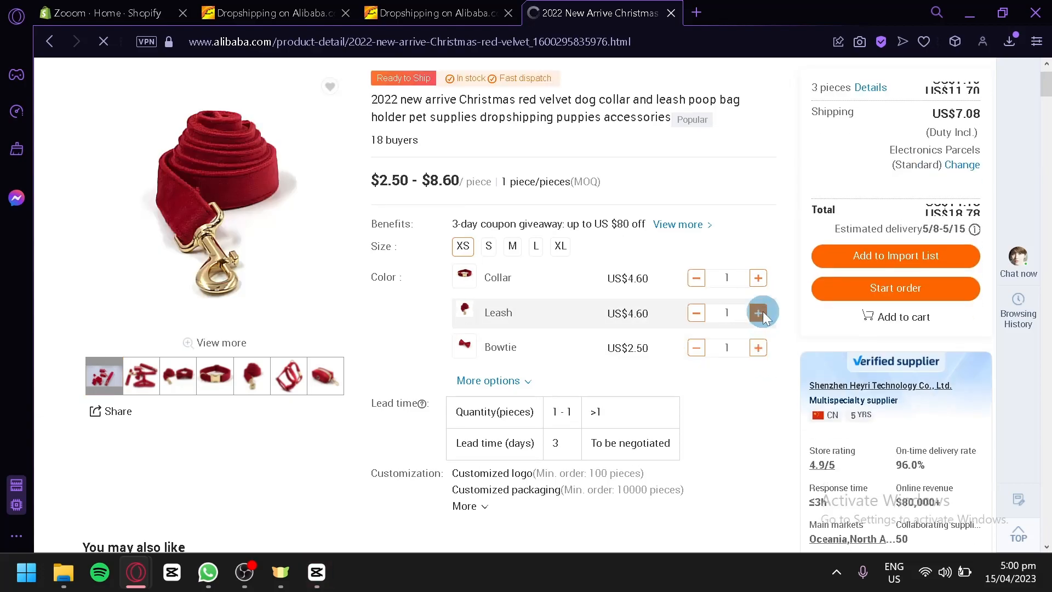
pyautogui.click(758, 312)
pyautogui.click(759, 277)
pyautogui.click(758, 347)
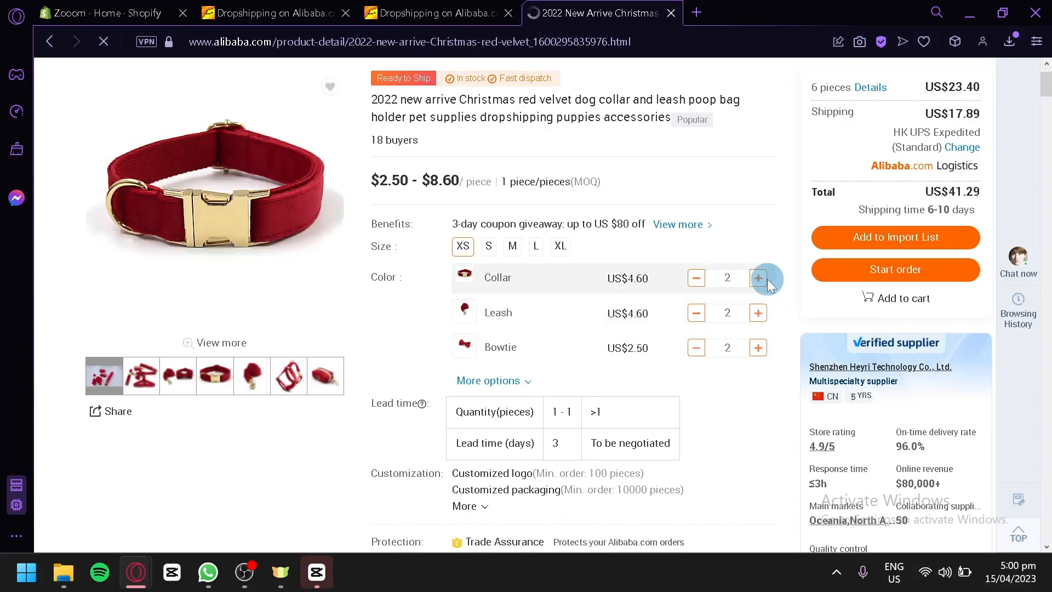
pyautogui.click(853, 347)
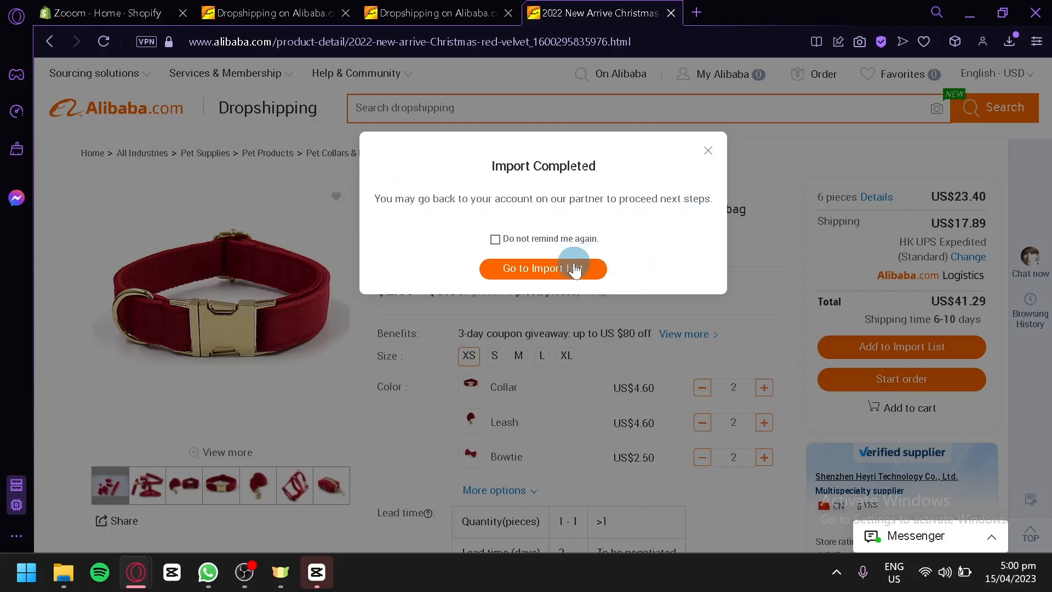
# Go to the import list and dismiss the tip about editing product details.
pyautogui.click(594, 271)
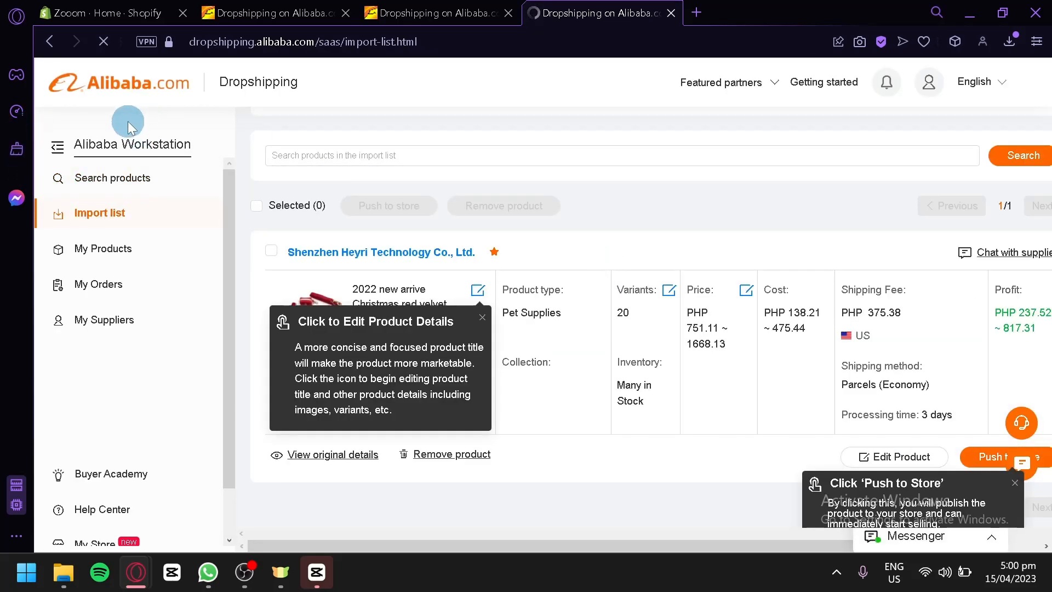
pyautogui.scroll(-1, 431, 238)
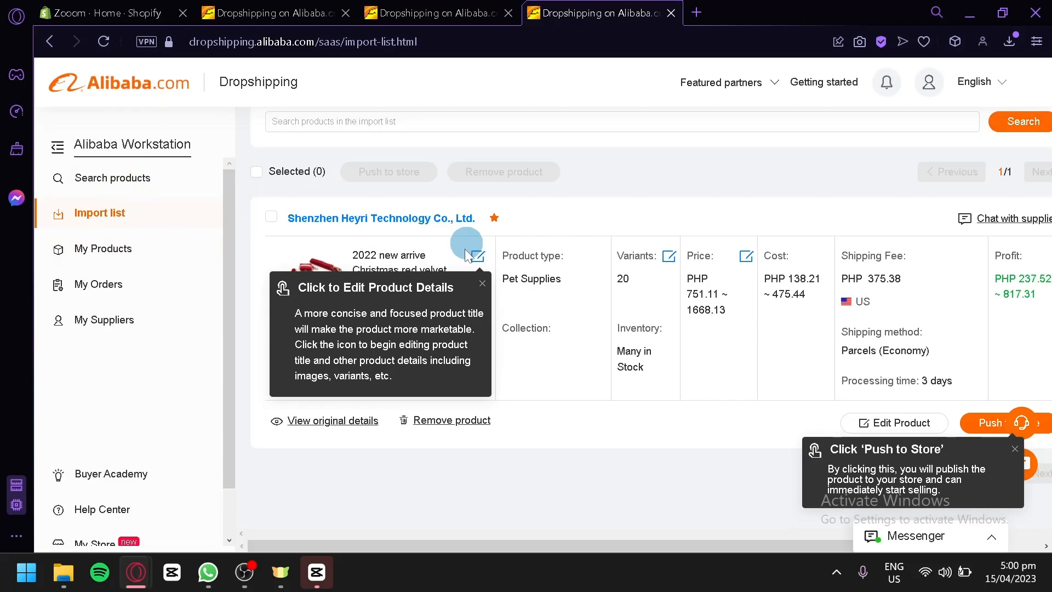
pyautogui.click(482, 284)
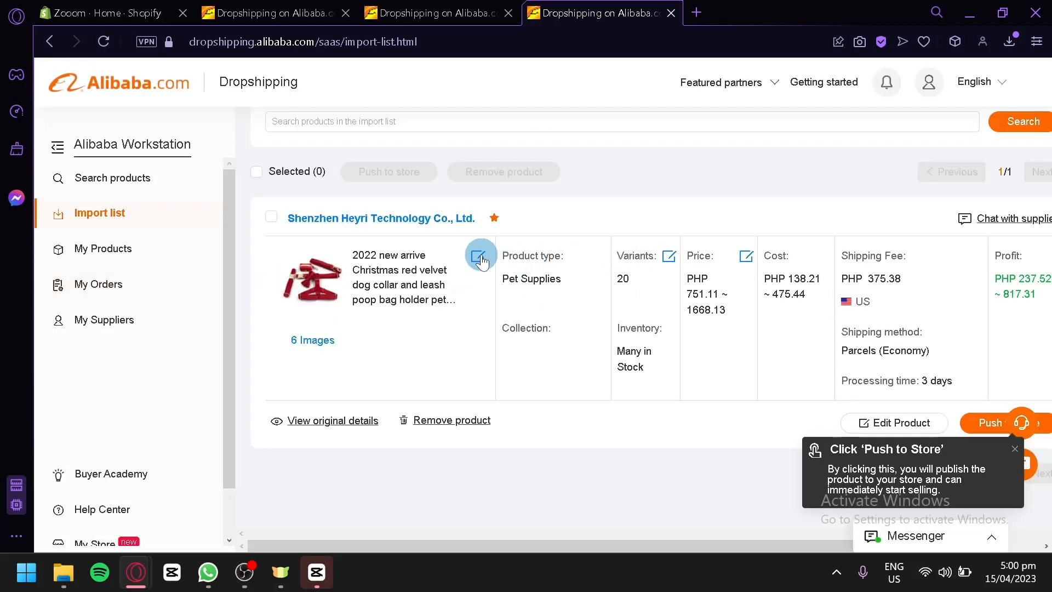
# Open the dog collar product's details for editing and assign it to the Home page collection.
pyautogui.click(479, 256)
pyautogui.click(640, 188)
pyautogui.click(549, 254)
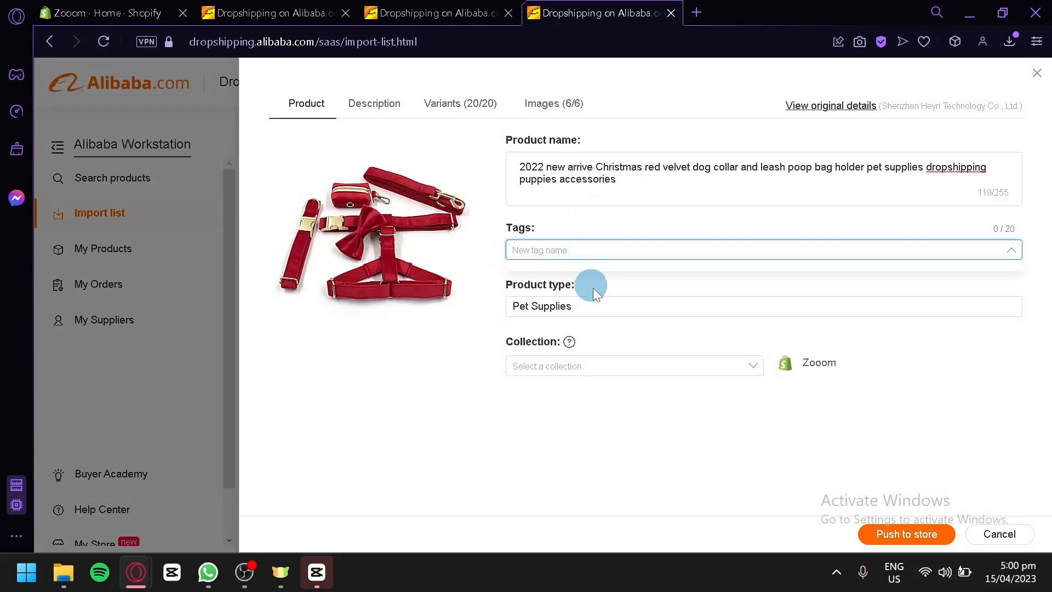
pyautogui.click(559, 360)
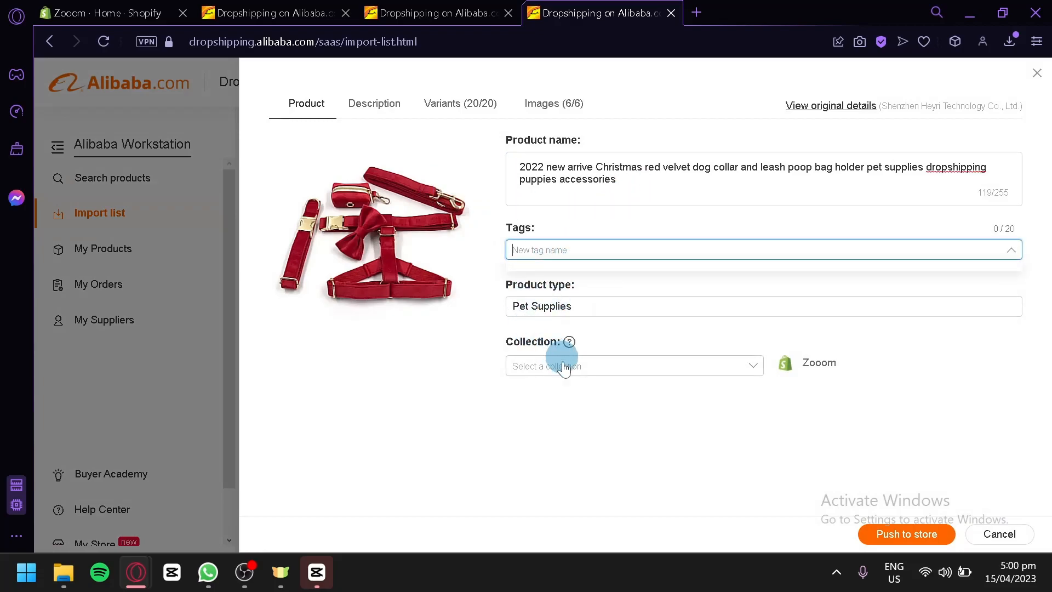
pyautogui.click(564, 398)
# Review the product's description, including its specification table and product images.
pyautogui.click(398, 115)
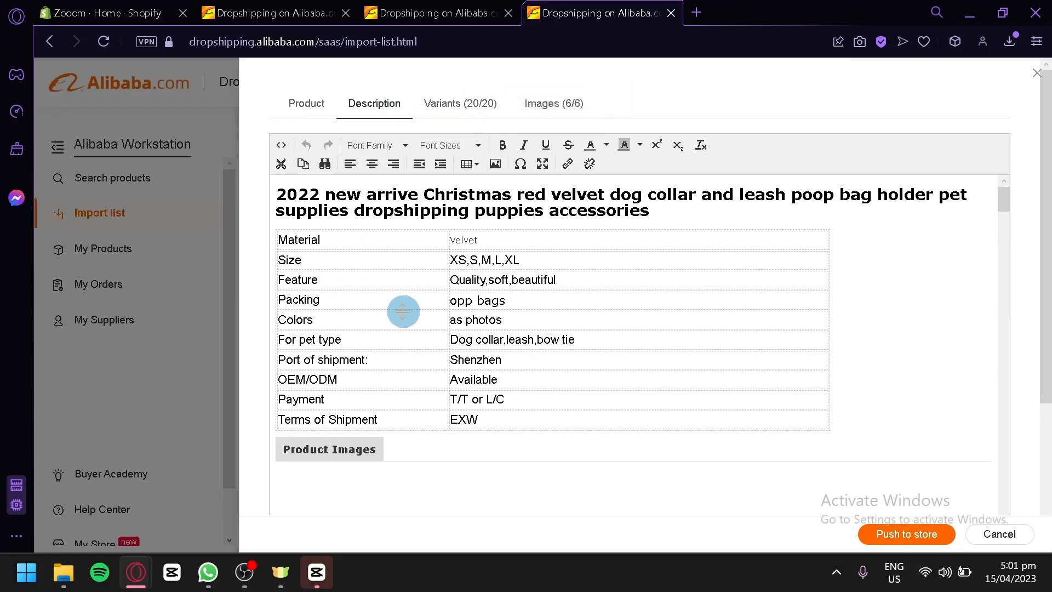
pyautogui.scroll(-2, 398, 324)
pyautogui.scroll(2, 398, 324)
pyautogui.scroll(-2, 404, 301)
pyautogui.scroll(2, 462, 286)
pyautogui.scroll(-9, 570, 401)
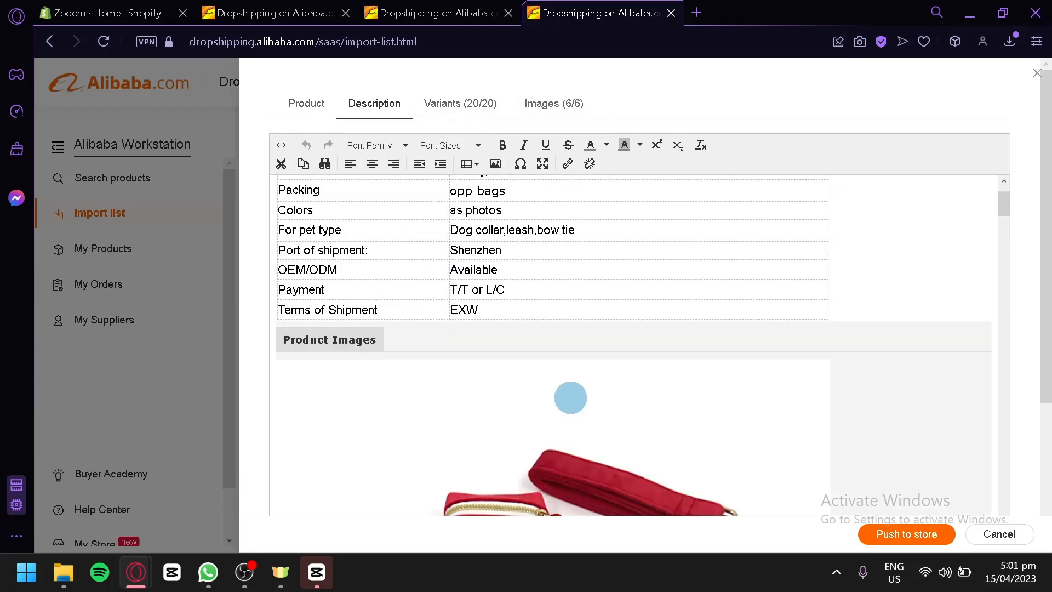
pyautogui.scroll(-10, 536, 318)
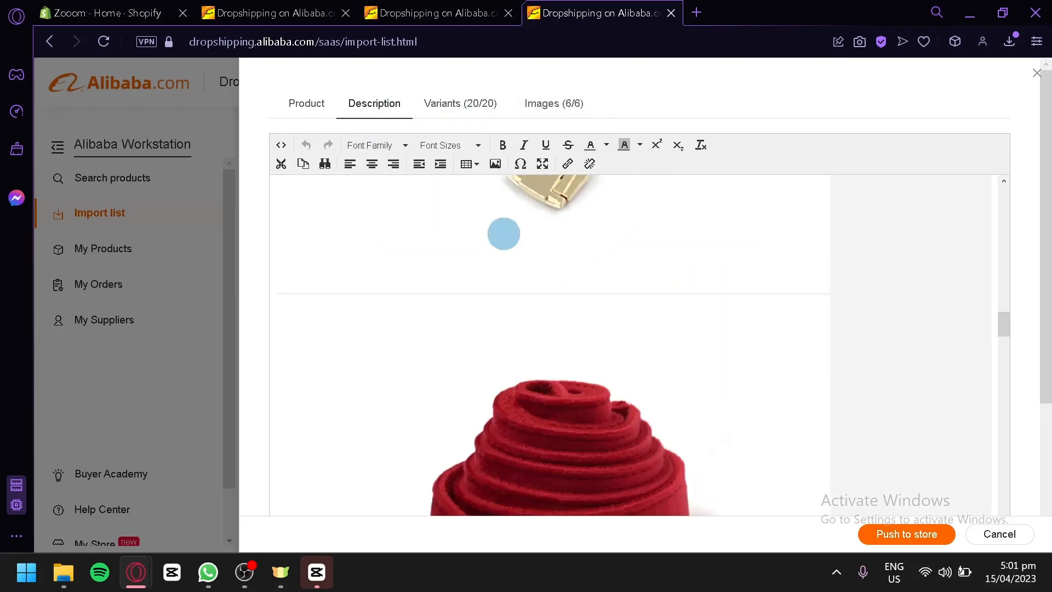
pyautogui.scroll(3, 504, 233)
# Review the product's variants and images, return to its general details, and close the editor.
pyautogui.click(449, 104)
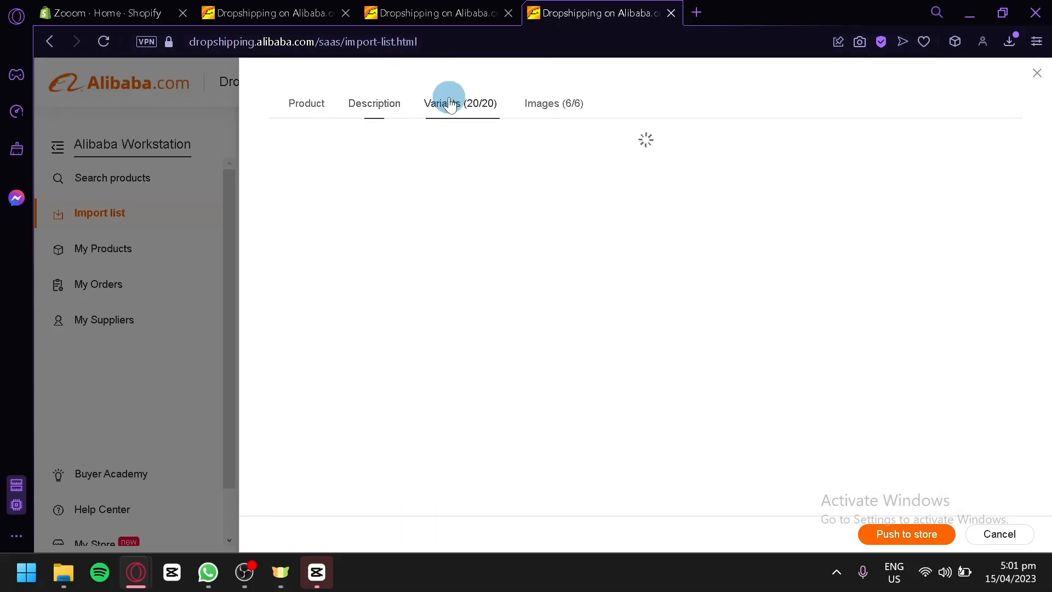
pyautogui.scroll(-12, 463, 291)
pyautogui.scroll(12, 466, 300)
pyautogui.scroll(-10, 467, 302)
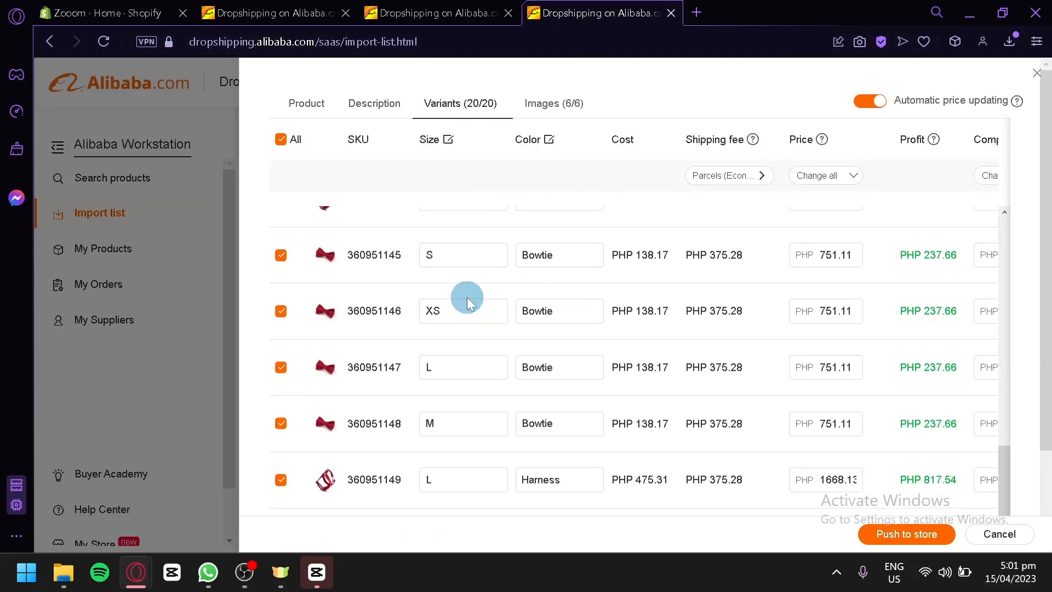
pyautogui.click(534, 121)
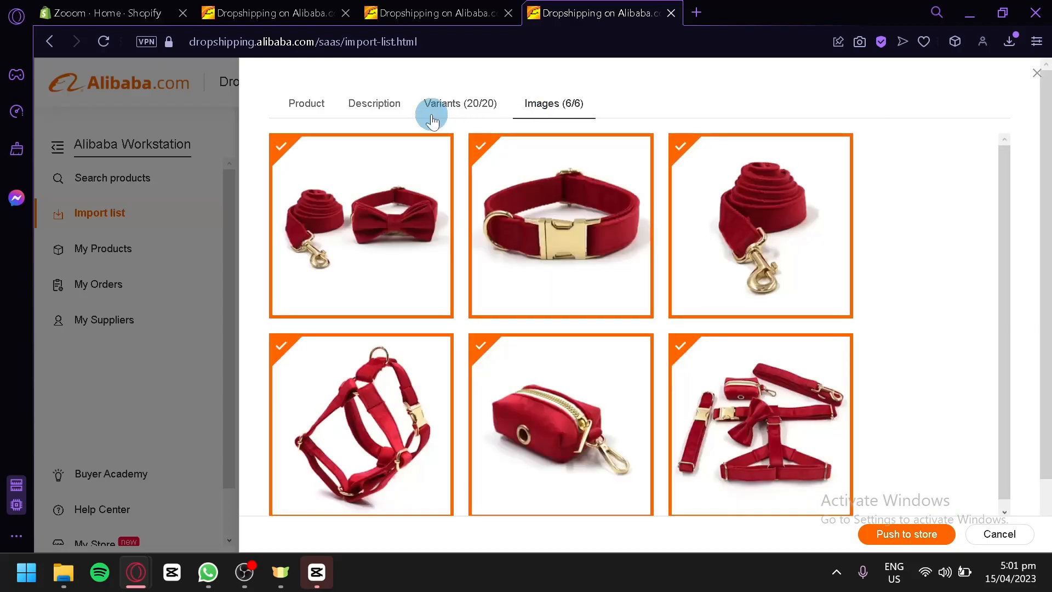
pyautogui.click(310, 103)
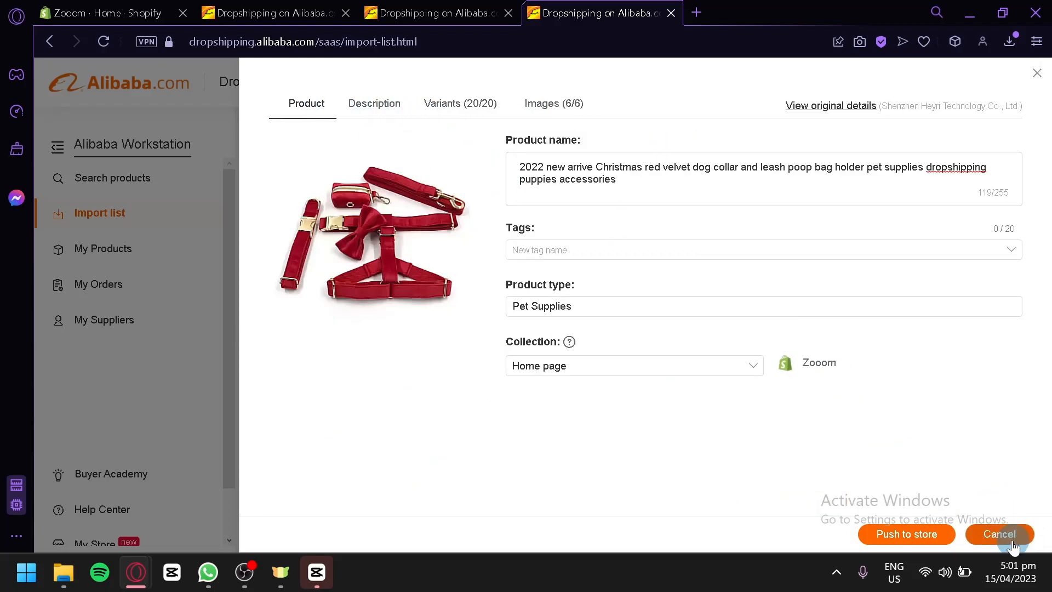
pyautogui.click(182, 205)
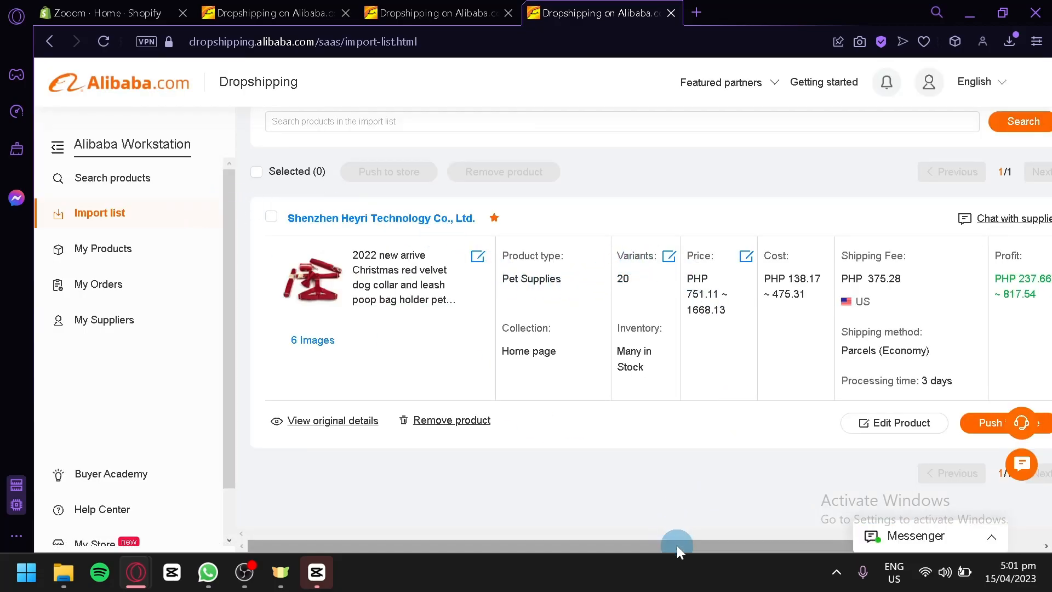
# Push the dog collar product to the connected Shopify store and check the push status in the import list.
pyautogui.moveTo(677, 546); pyautogui.dragTo(719, 546)
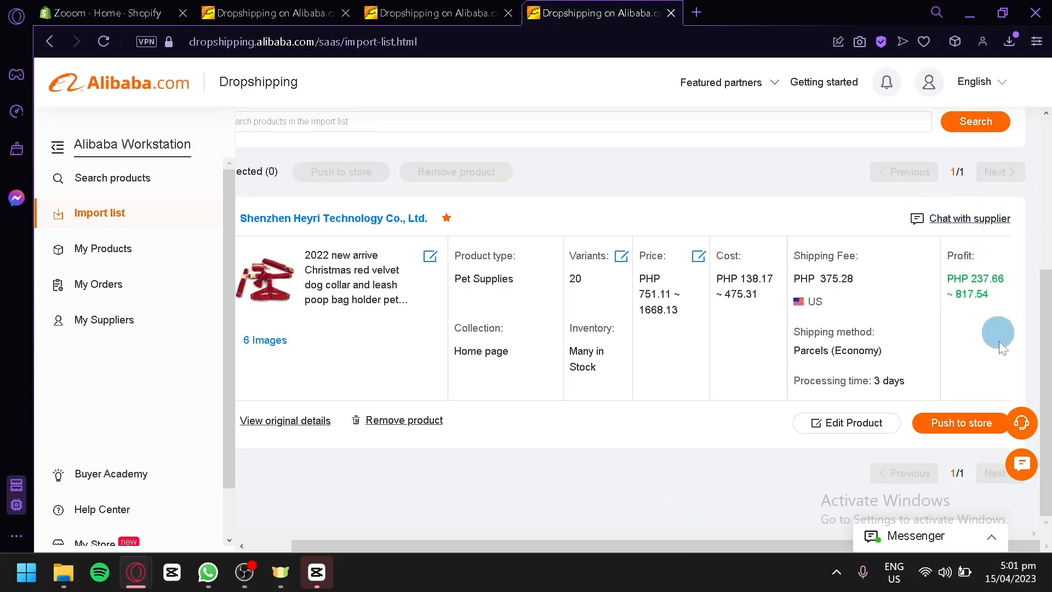
pyautogui.click(946, 426)
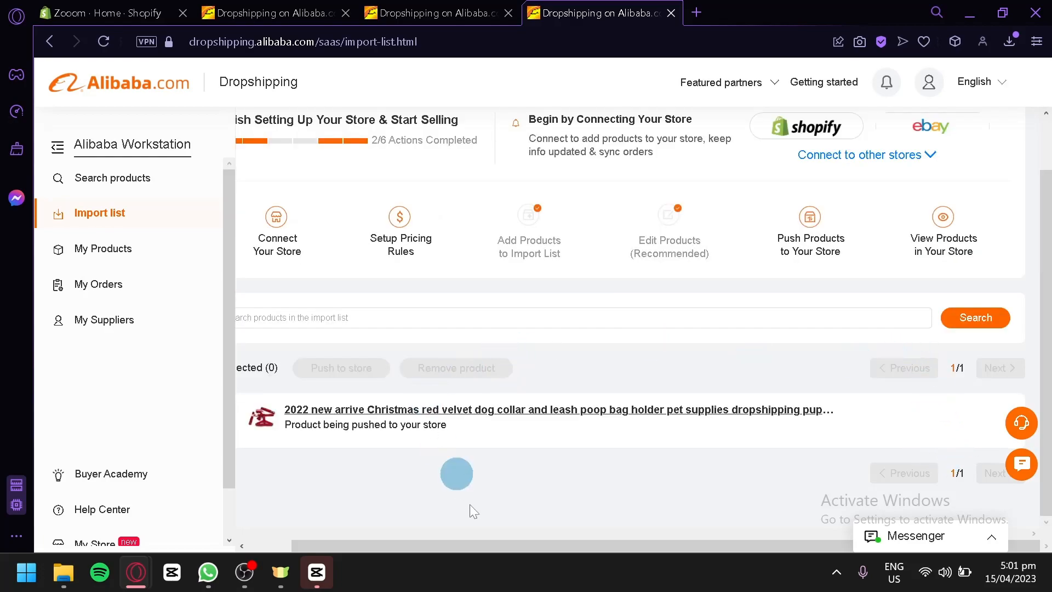
pyautogui.moveTo(493, 547); pyautogui.dragTo(378, 272)
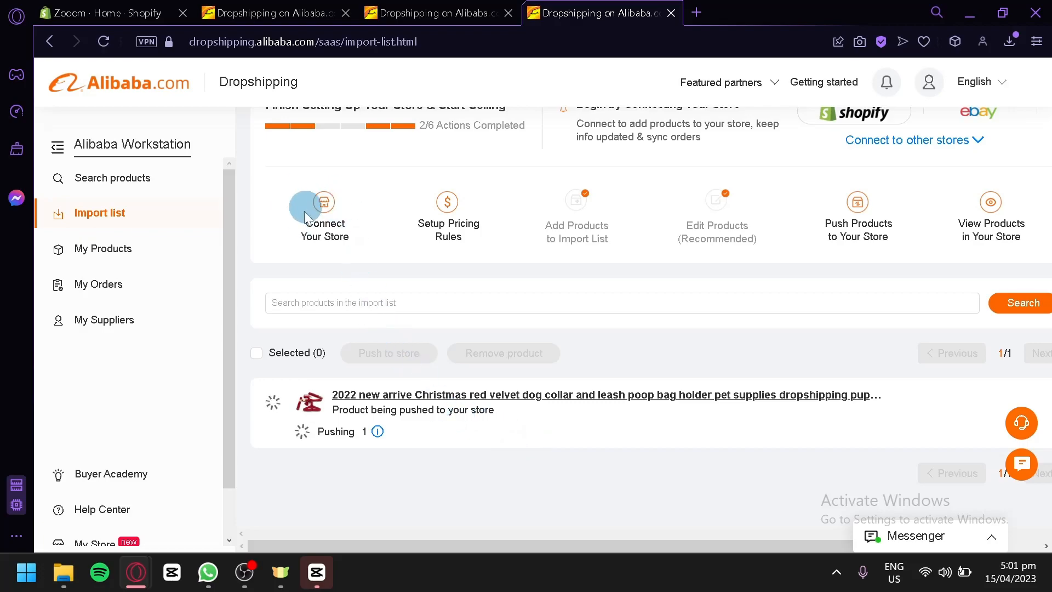
pyautogui.scroll(2, 357, 263)
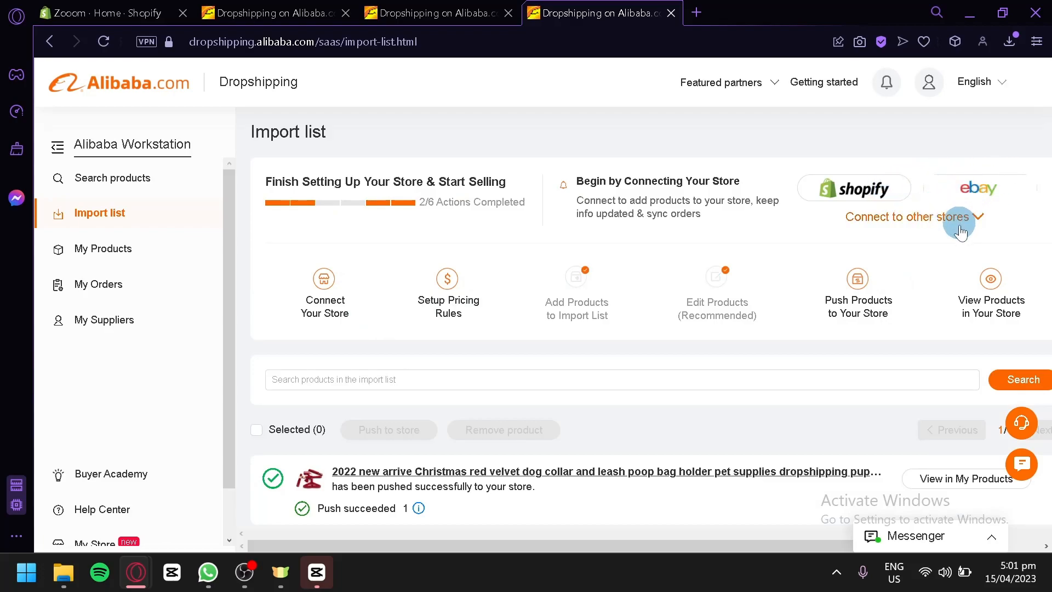
pyautogui.scroll(-2, 877, 307)
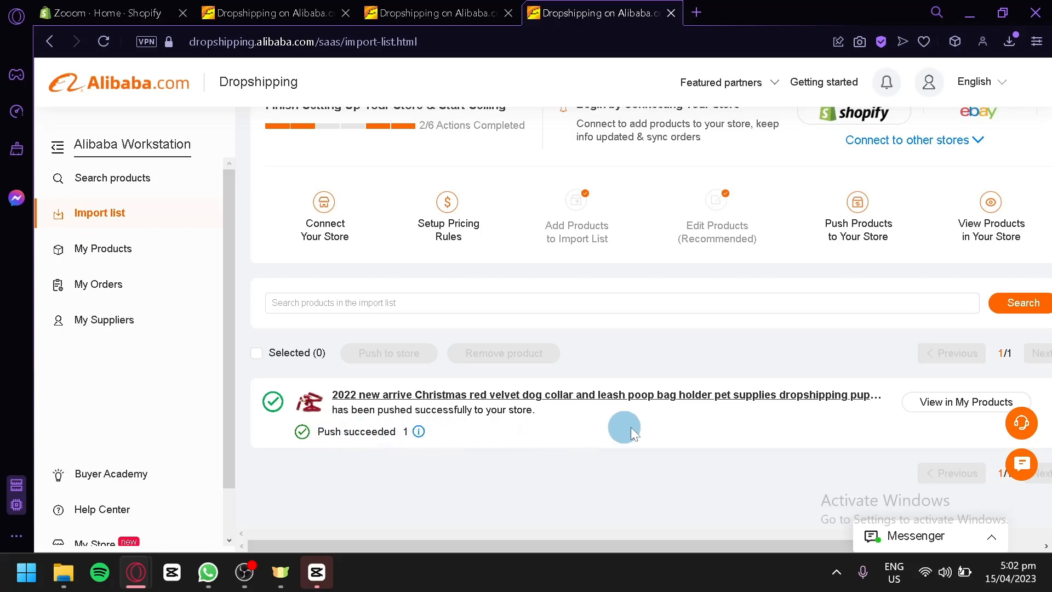
# View the pushed dog collar product in My Products with its price, cost and profit details.
pyautogui.click(953, 405)
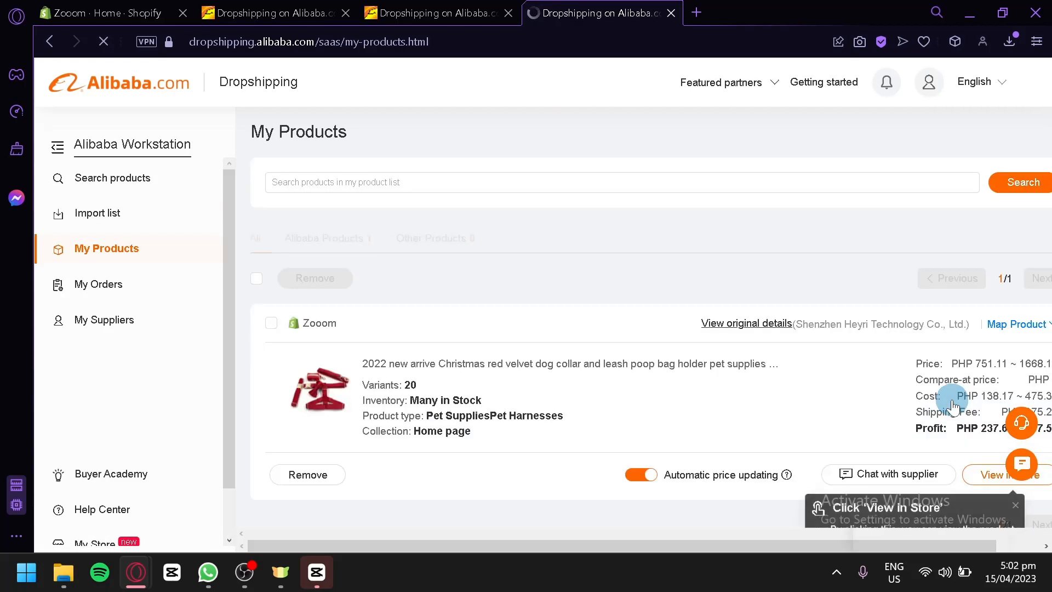
pyautogui.scroll(-1, 728, 335)
pyautogui.moveTo(646, 532); pyautogui.dragTo(693, 529)
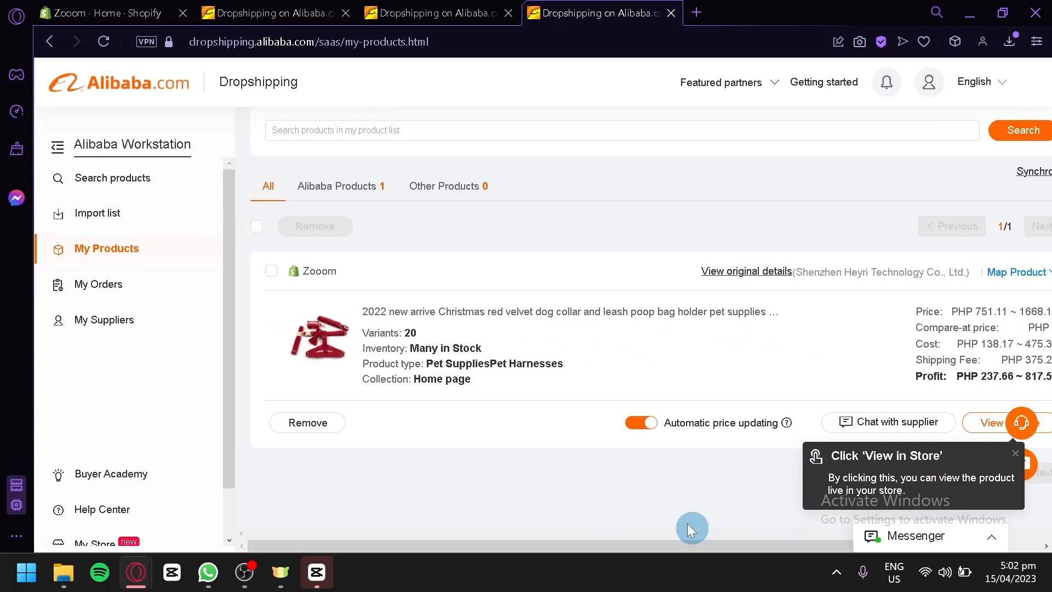
# Switch to the Shopify admin, dismiss the app suggestions, and open the store's product list.
pyautogui.click(74, 11)
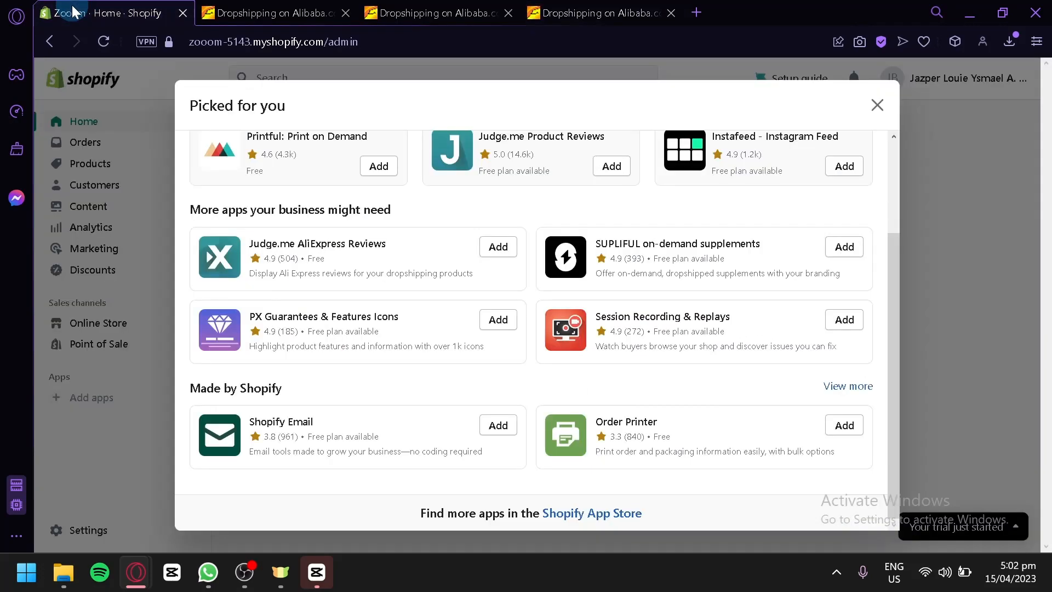
pyautogui.click(869, 117)
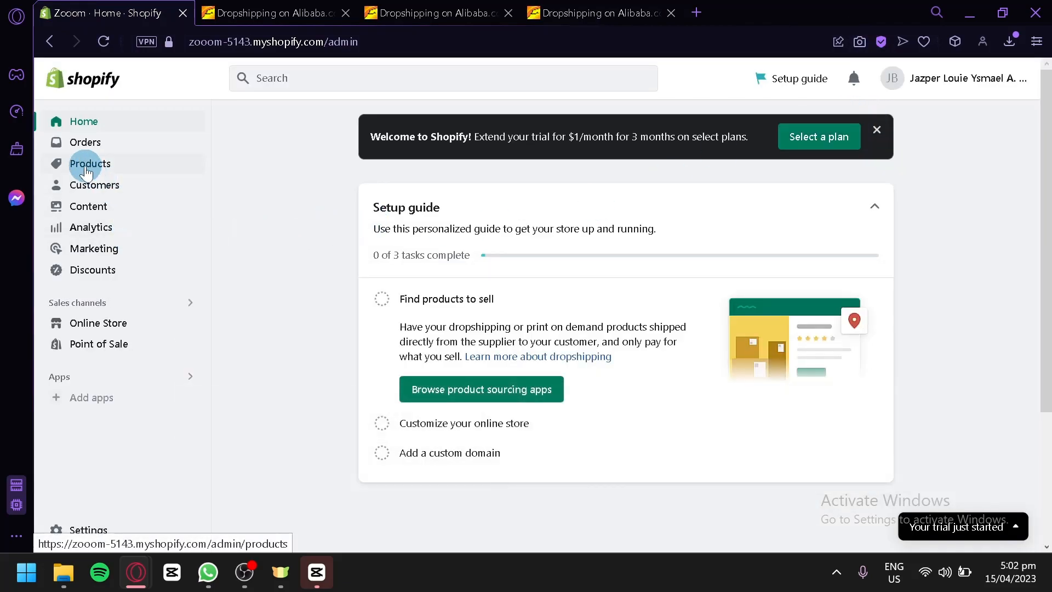
pyautogui.click(86, 167)
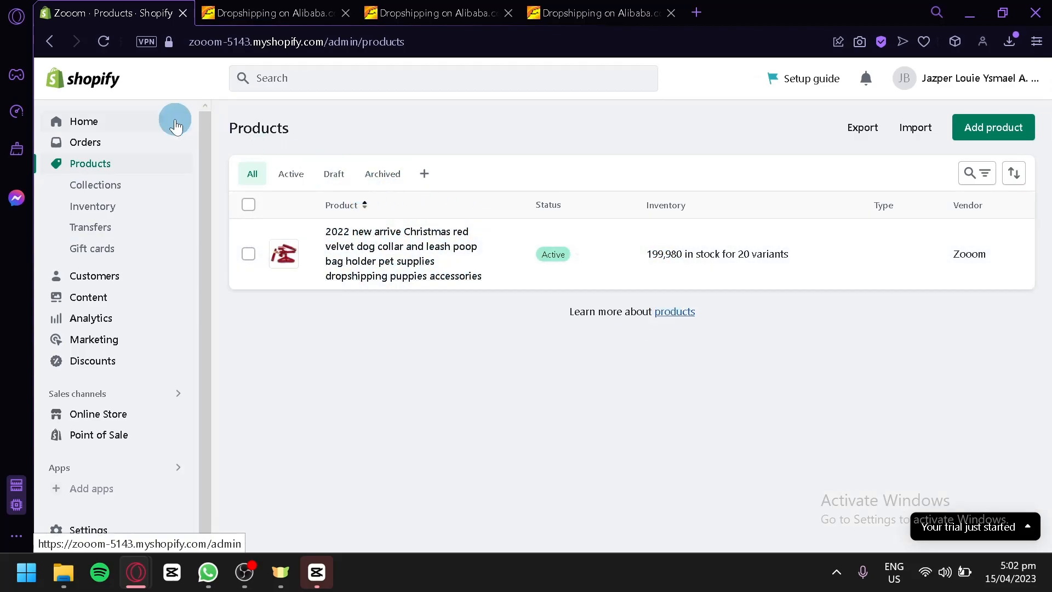
# Open the online store's themes and launch a preview of the current Dawn theme.
pyautogui.click(89, 413)
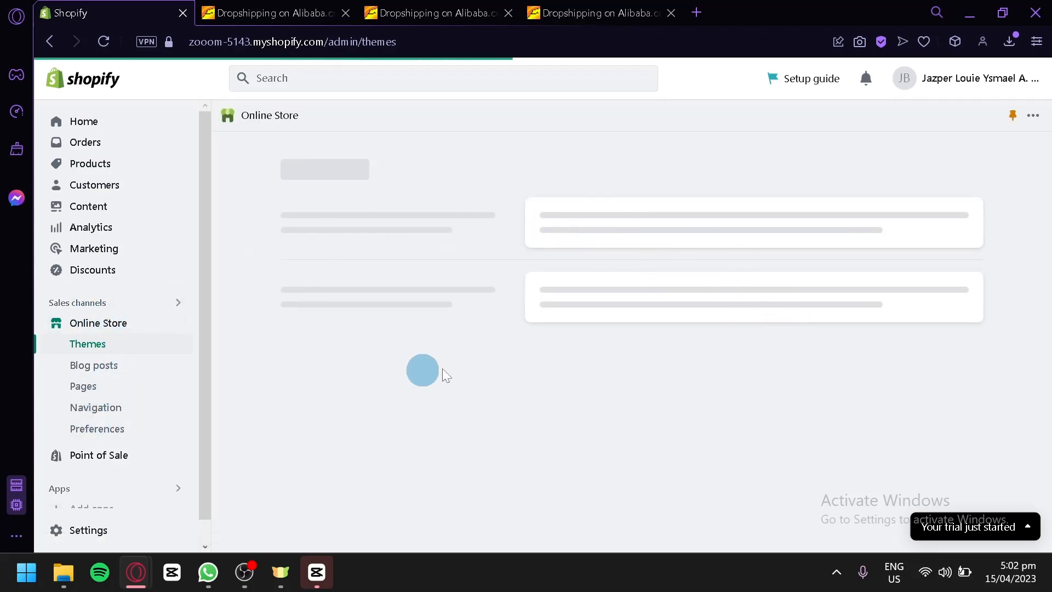
pyautogui.scroll(-2, 931, 368)
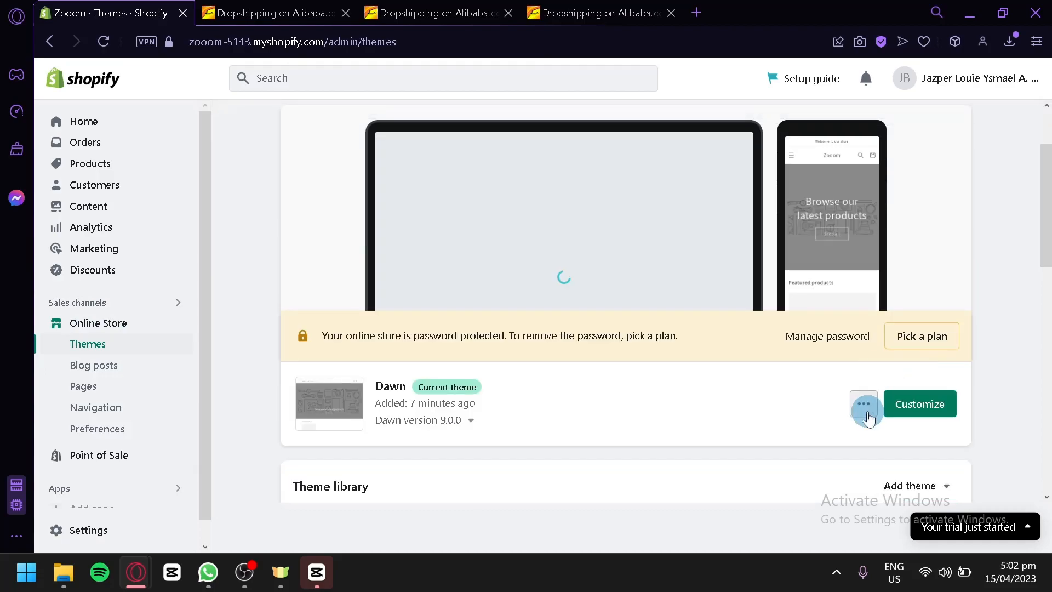
pyautogui.click(865, 404)
pyautogui.click(778, 220)
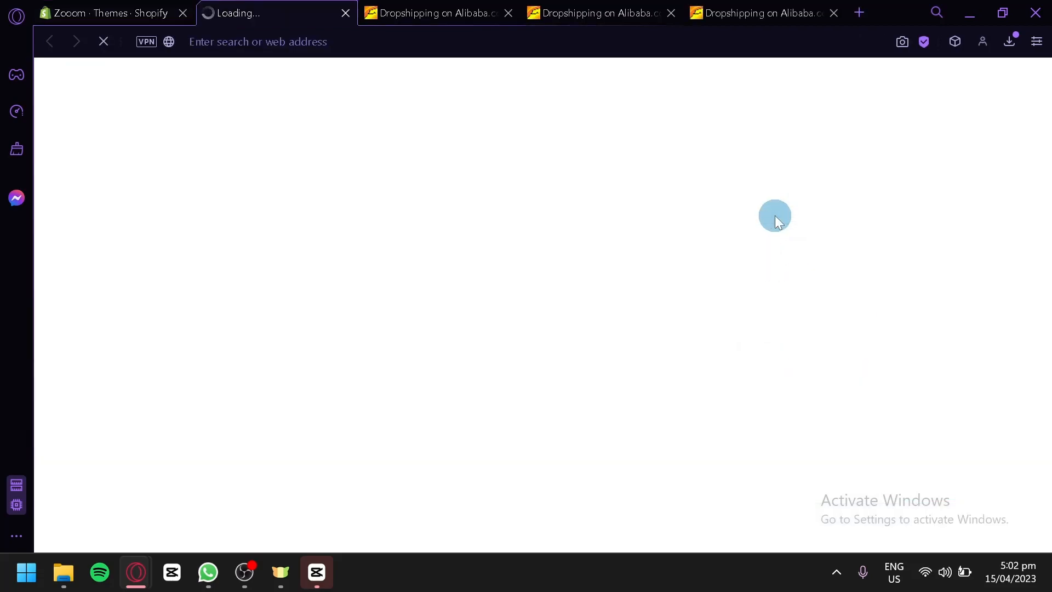
# Find the dog collar among the featured products in the store preview and open its product page.
pyautogui.scroll(-7, 707, 225)
pyautogui.scroll(-2, 700, 233)
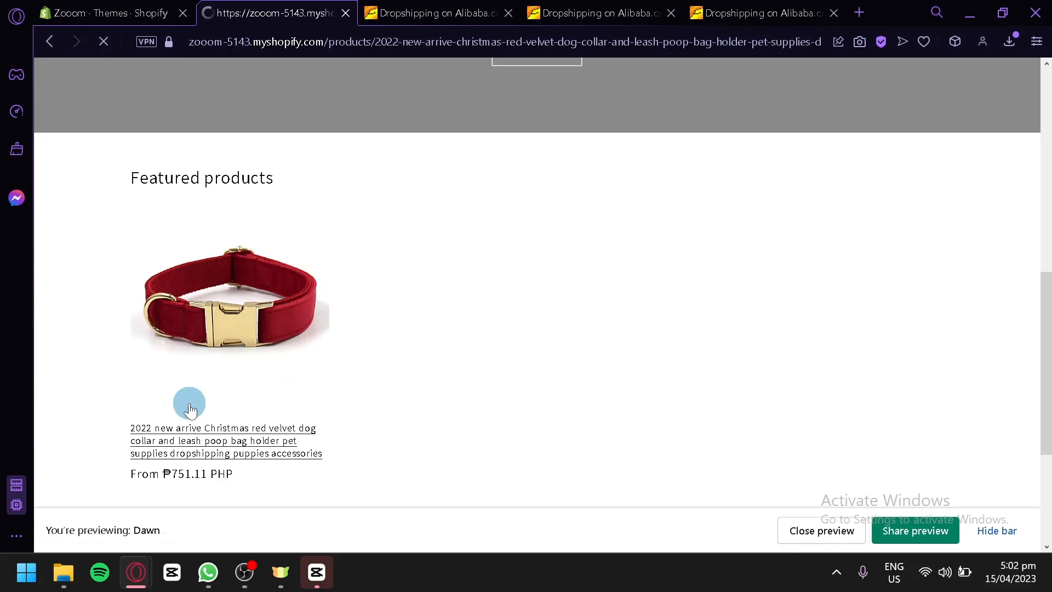
# Examine the dog collar page's price, size and color options, specifications and images, and return to the themes page in the Shopify admin.
pyautogui.scroll(-4, 494, 241)
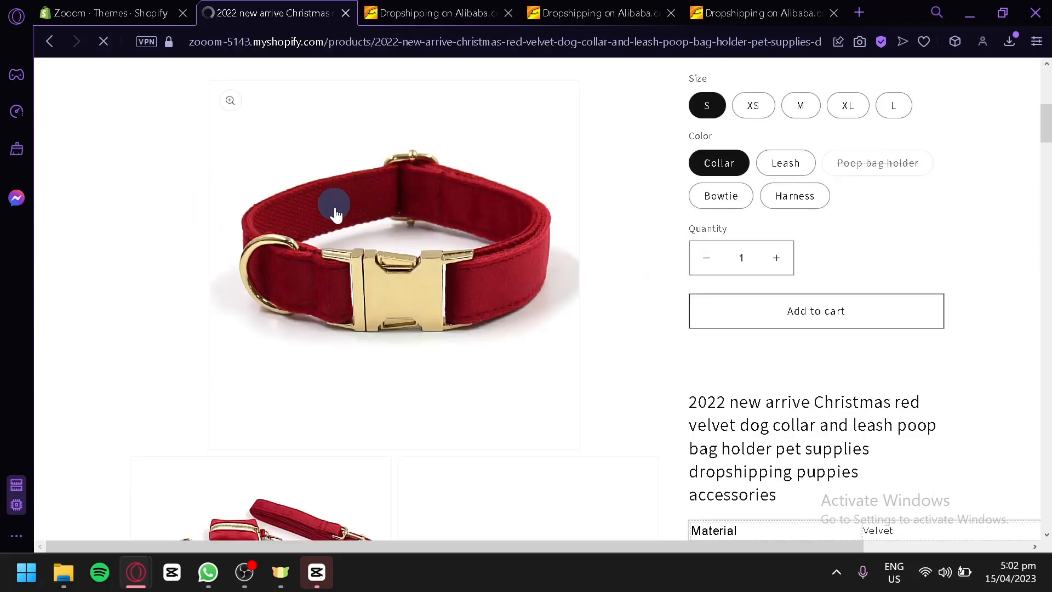
pyautogui.scroll(4, 384, 235)
pyautogui.scroll(4, 603, 230)
pyautogui.scroll(-12, 499, 247)
pyautogui.scroll(-5, 501, 239)
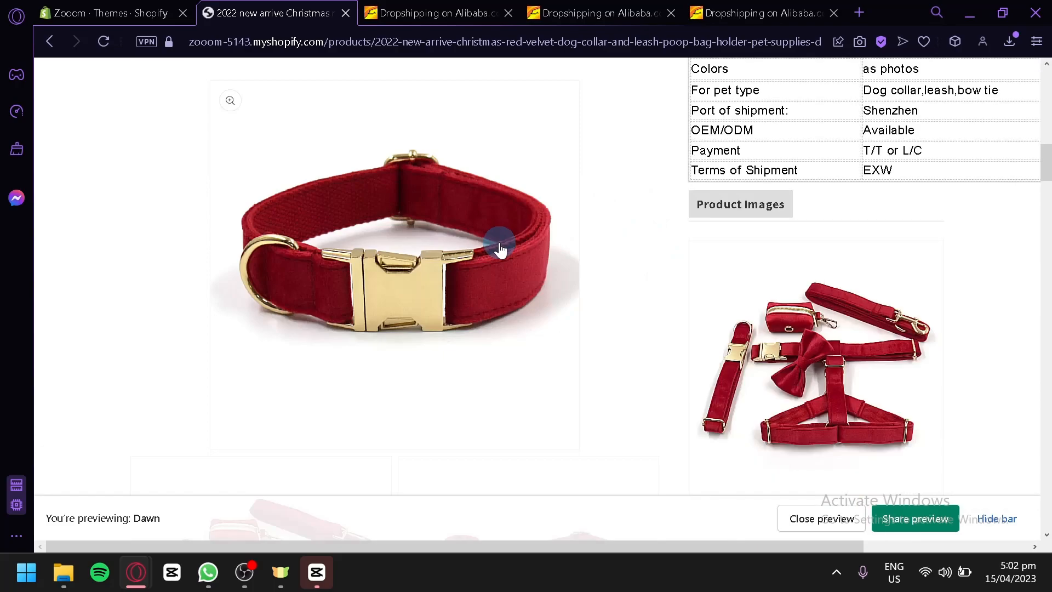
pyautogui.scroll(8, 502, 110)
pyautogui.scroll(-11, 574, 254)
pyautogui.scroll(-3, 822, 281)
pyautogui.scroll(10, 810, 346)
pyautogui.scroll(-8, 816, 368)
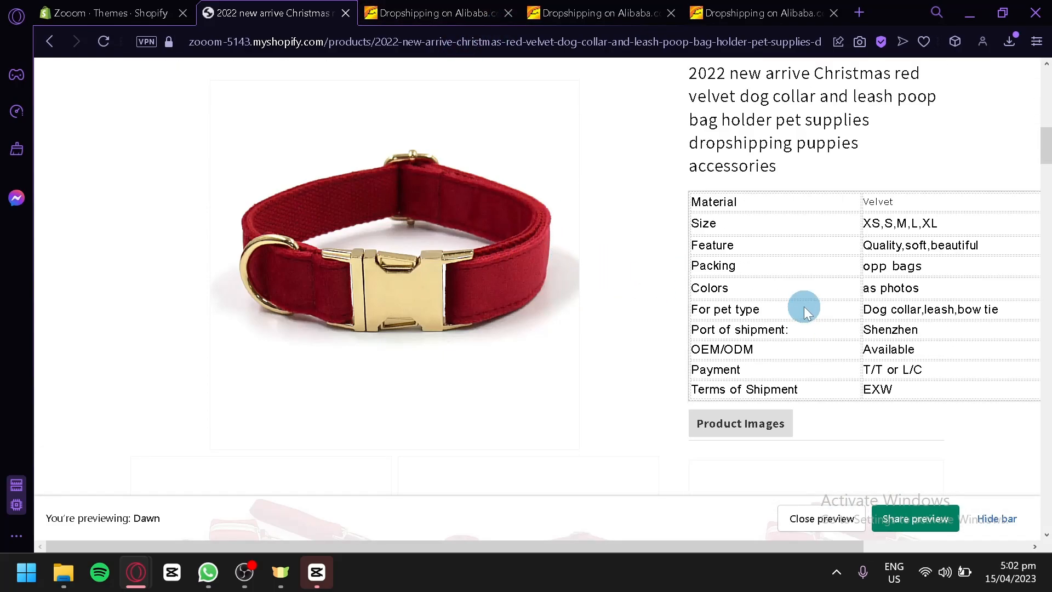
pyautogui.scroll(6, 918, 284)
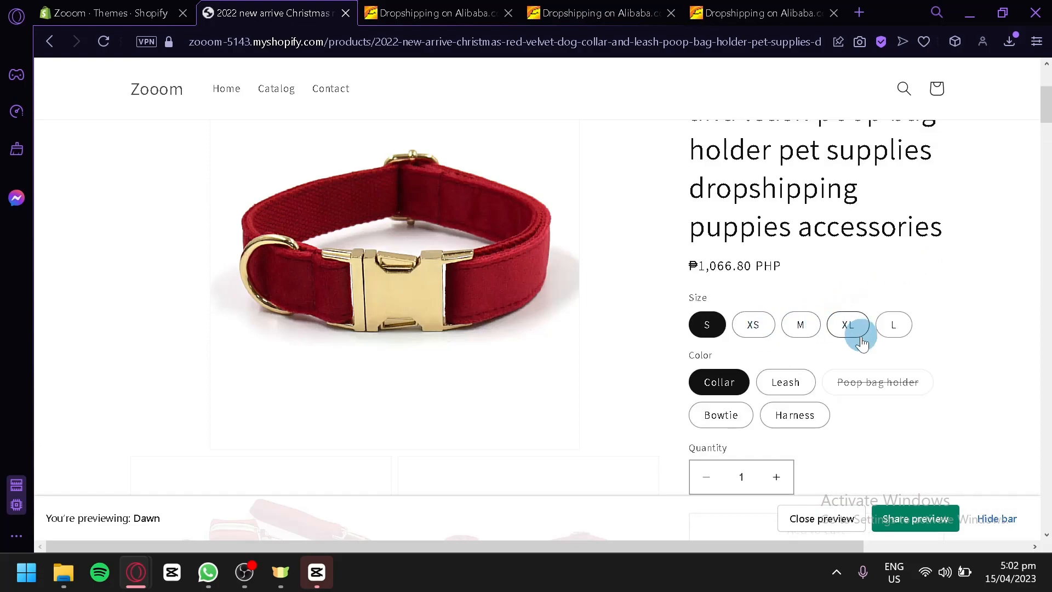
pyautogui.scroll(-4, 768, 413)
pyautogui.scroll(7, 760, 411)
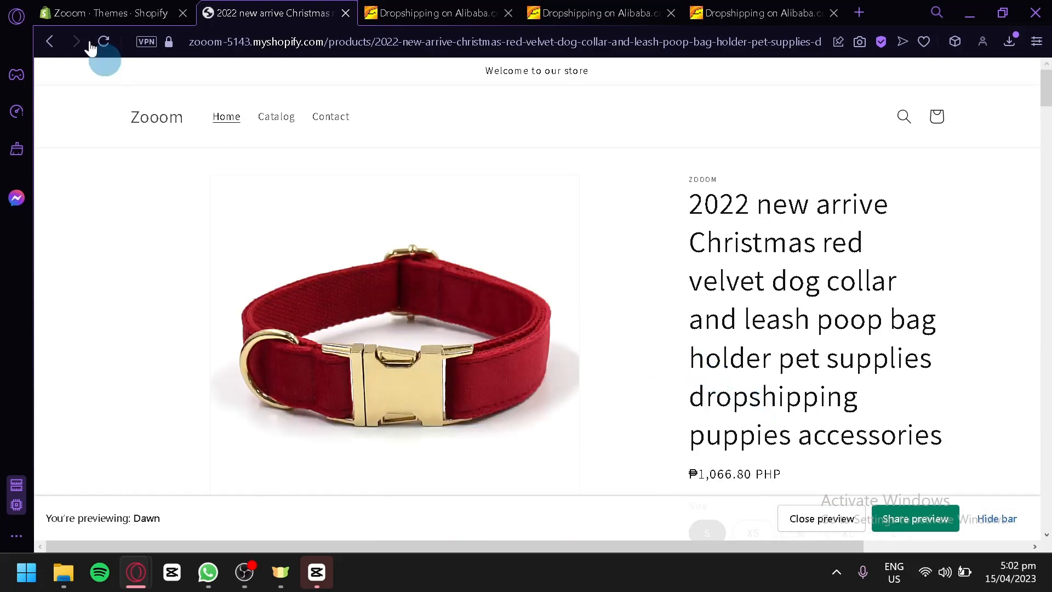
pyautogui.click(110, 14)
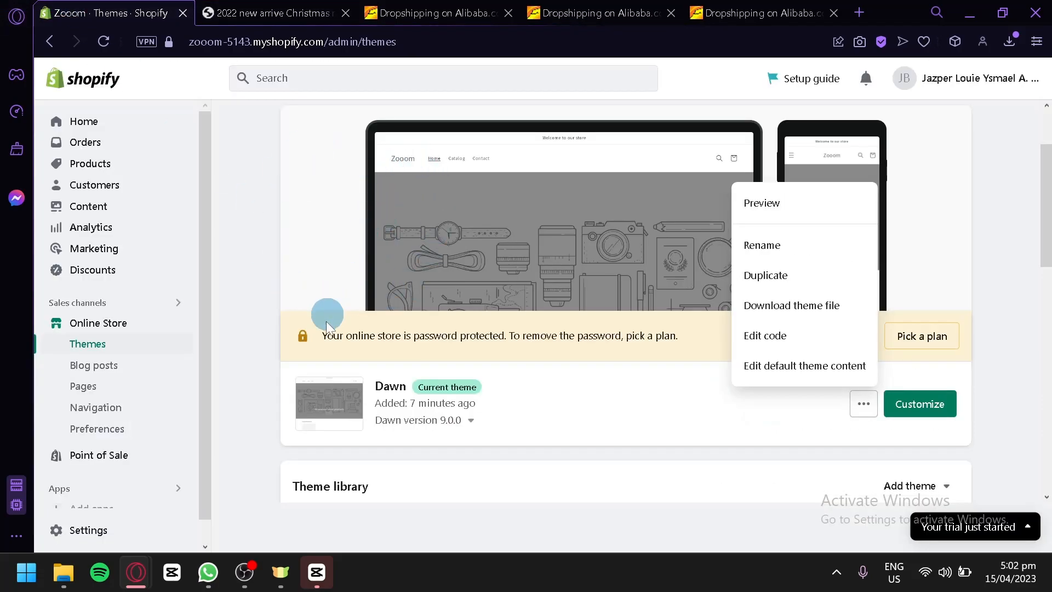